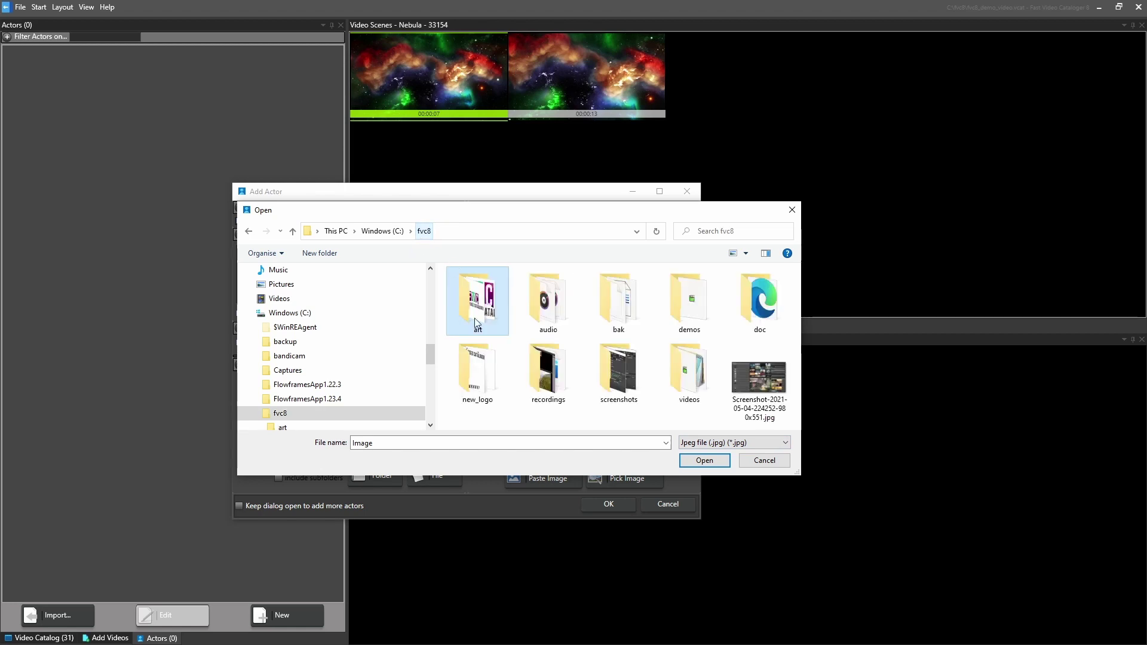
# Step: Give the new actor the portrait 3D black.jpg from the new_logo folder and the bio "something abiut me", and save the actor
pyautogui.doubleClick(499, 401)
pyautogui.doubleClick(484, 300)
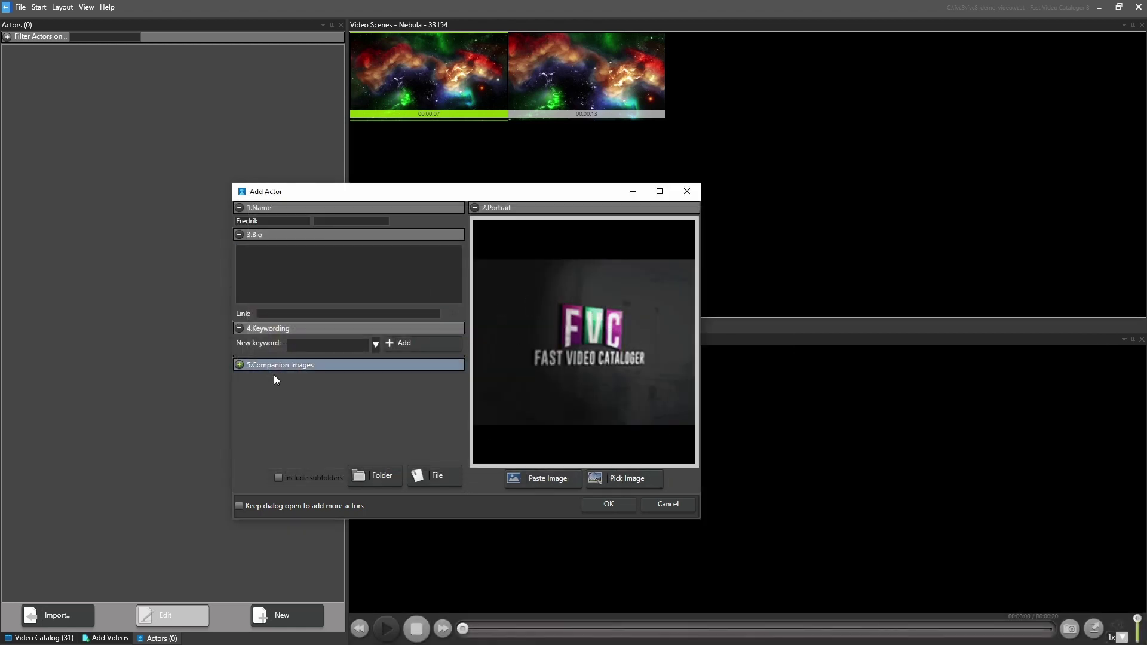
pyautogui.click(309, 273)
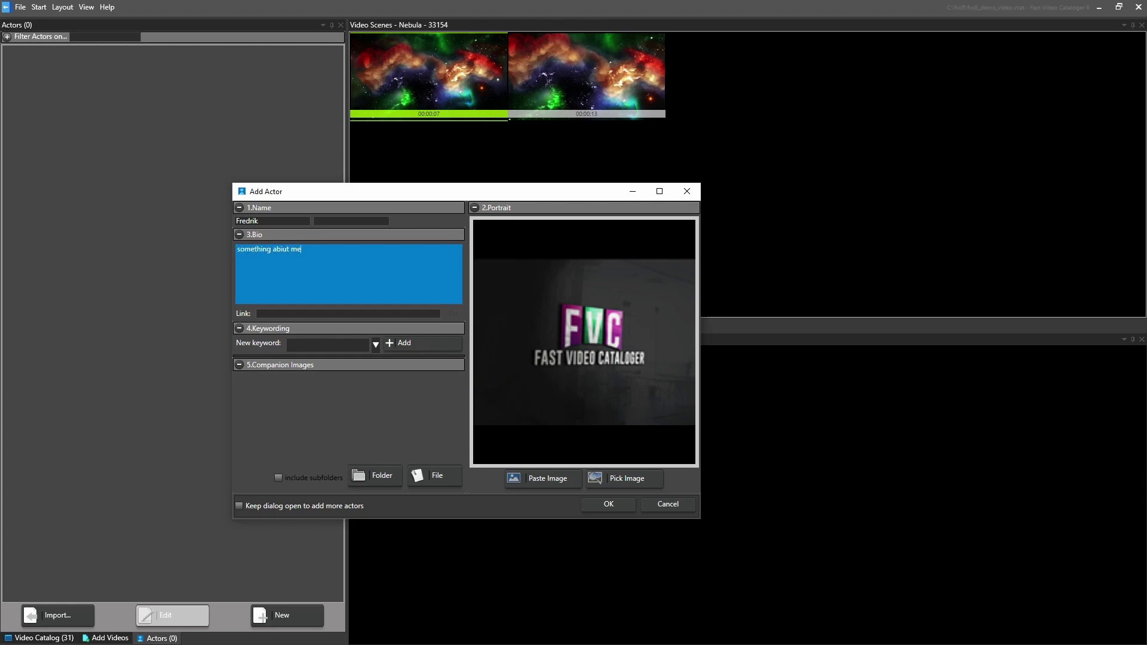
pyautogui.click(622, 504)
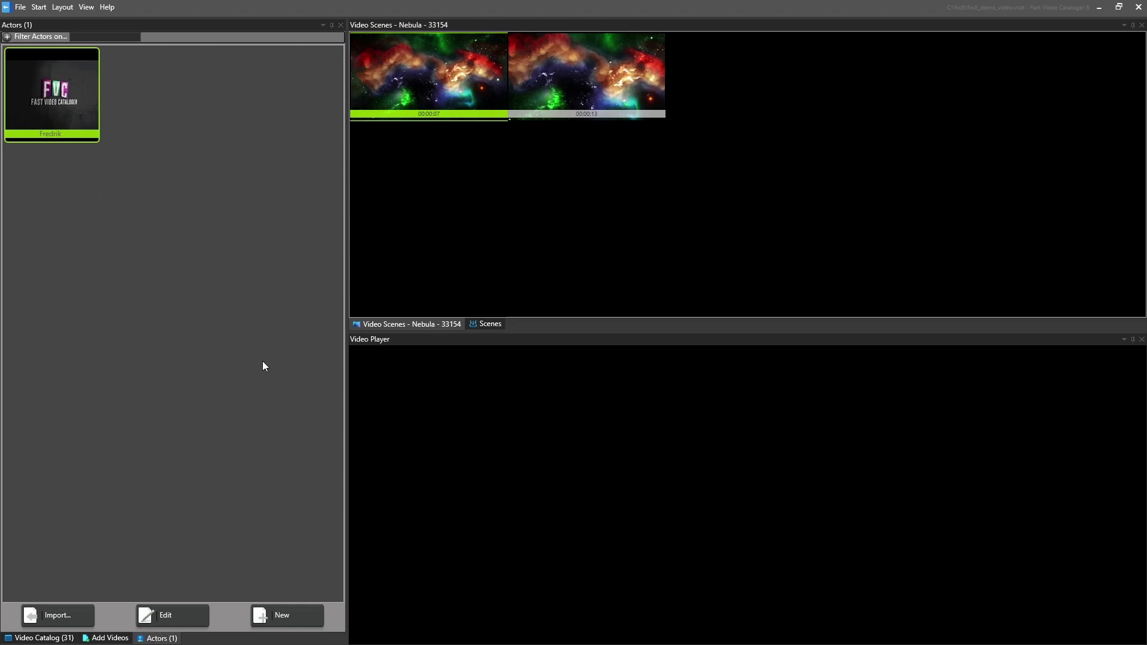
# Step: Dock the Actors window beside the Video Catalog and widen the area the two windows share
pyautogui.moveTo(139, 641); pyautogui.dragTo(191, 330)
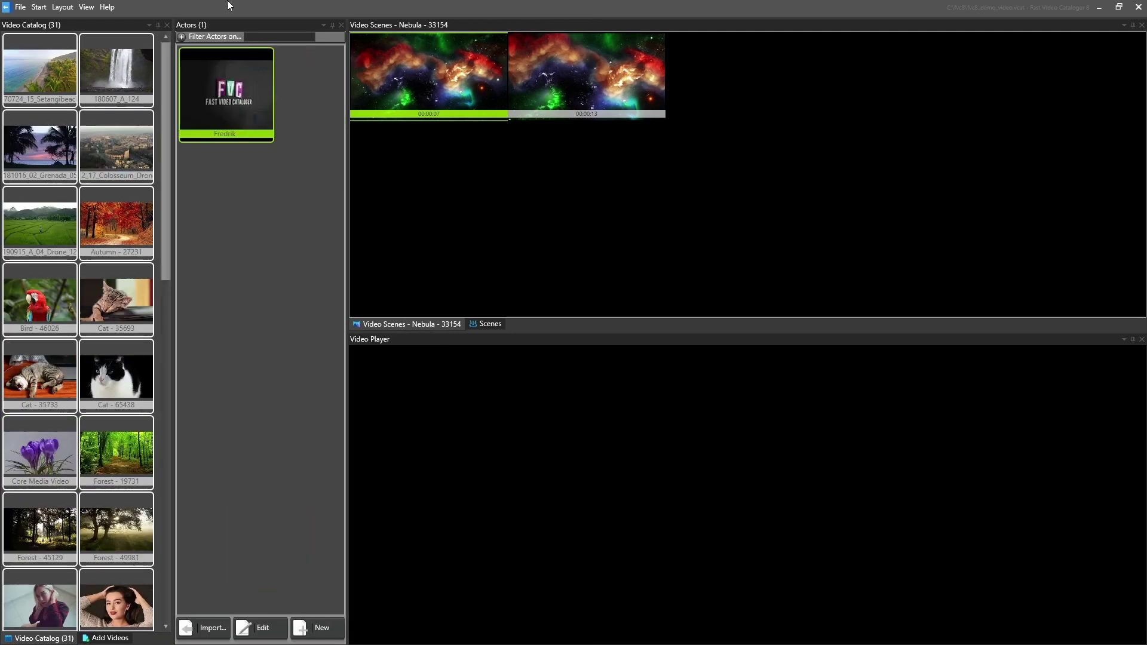
pyautogui.moveTo(348, 143); pyautogui.dragTo(656, 185)
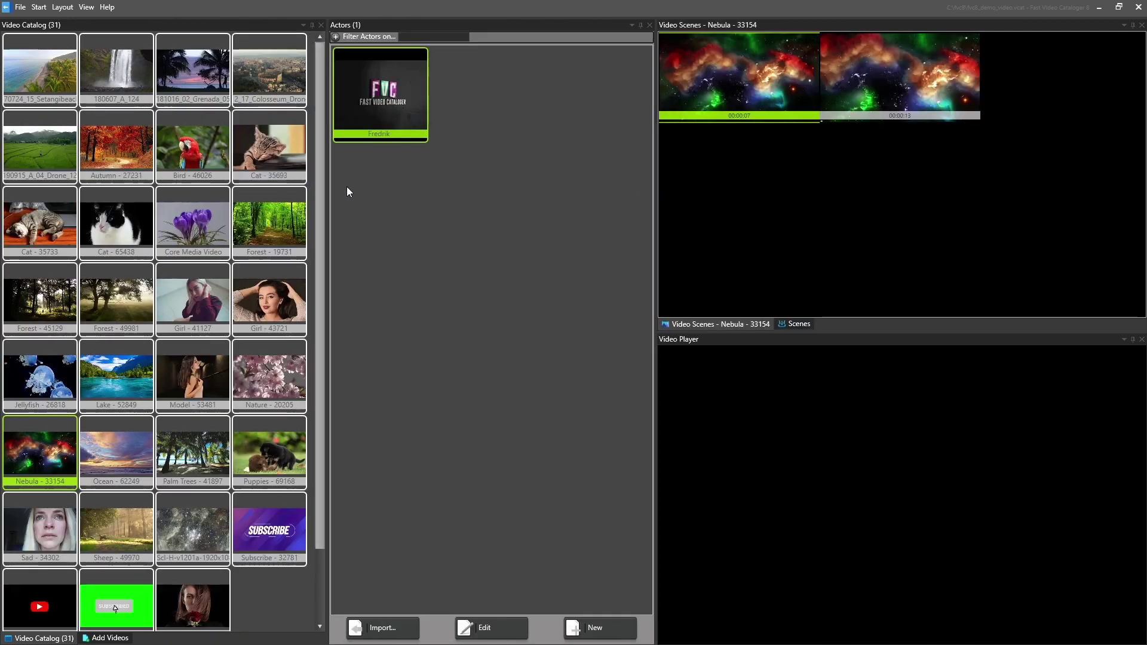
# Step: Show the Cast window and dock it between the Video Catalog and the Actors window
pyautogui.click(88, 6)
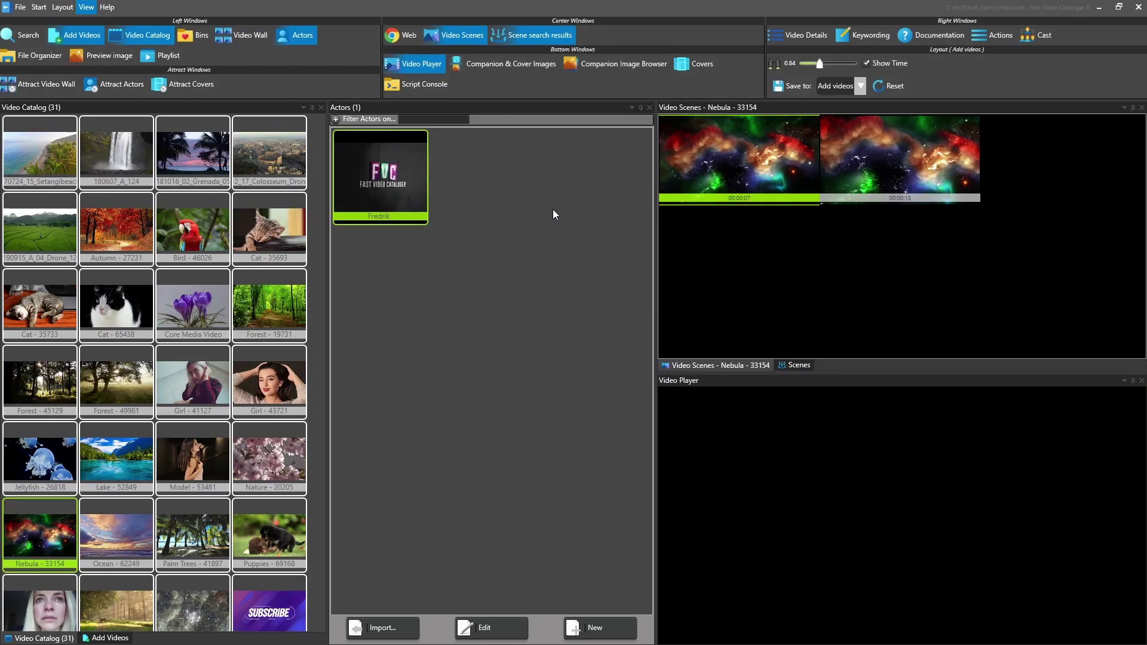
pyautogui.click(1040, 35)
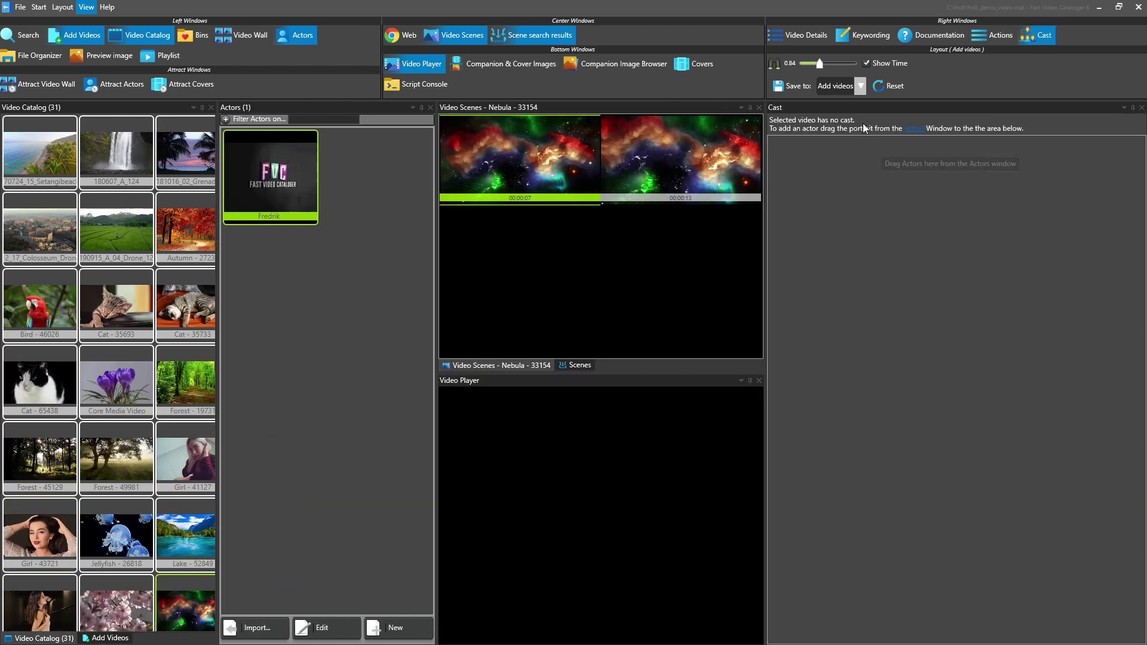
pyautogui.moveTo(848, 110); pyautogui.dragTo(463, 375)
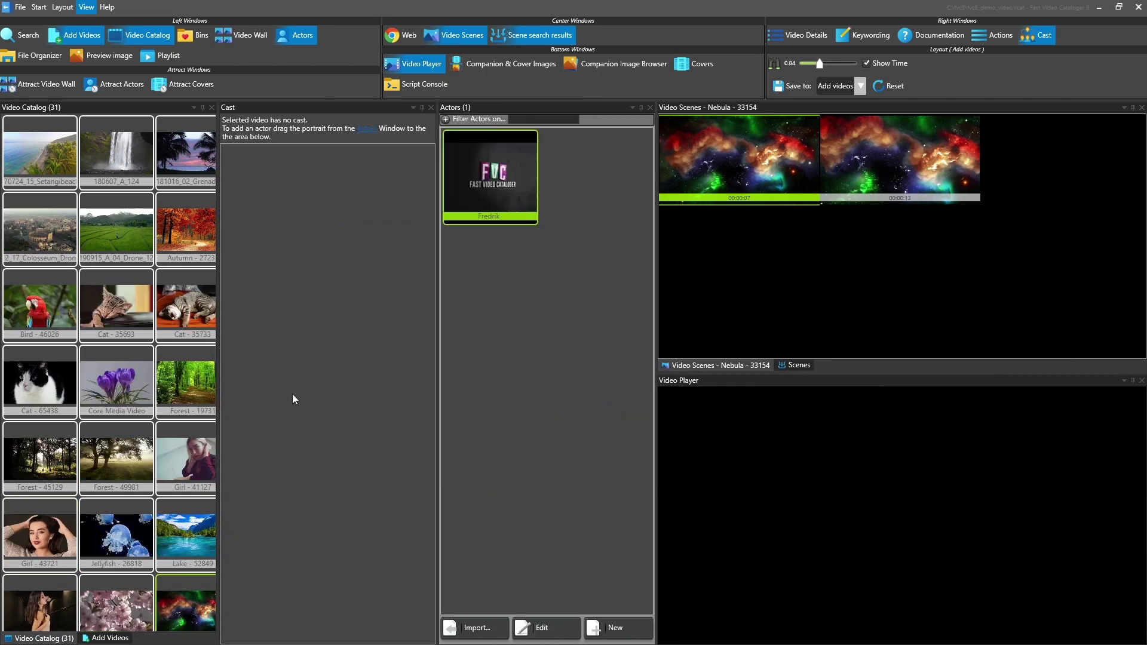
# Step: Add the actor with the logo portrait to the cast of the 181016_02_Grenada_05 video and compare it with the cast of 180607_A_124
pyautogui.click(45, 158)
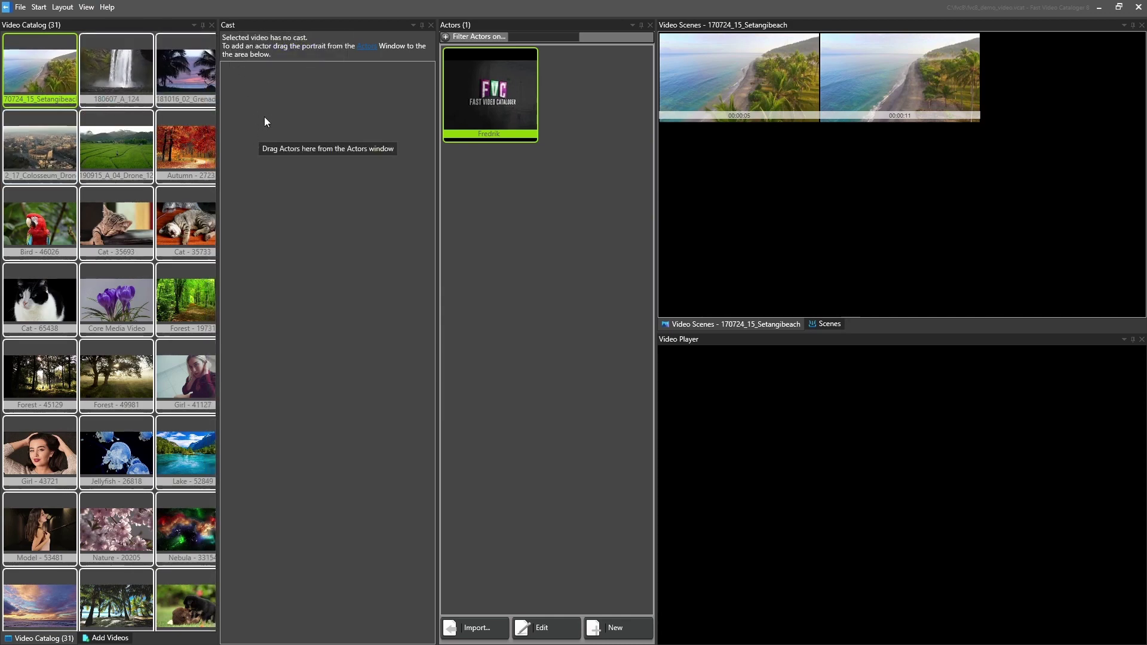
pyautogui.click(103, 53)
pyautogui.click(177, 56)
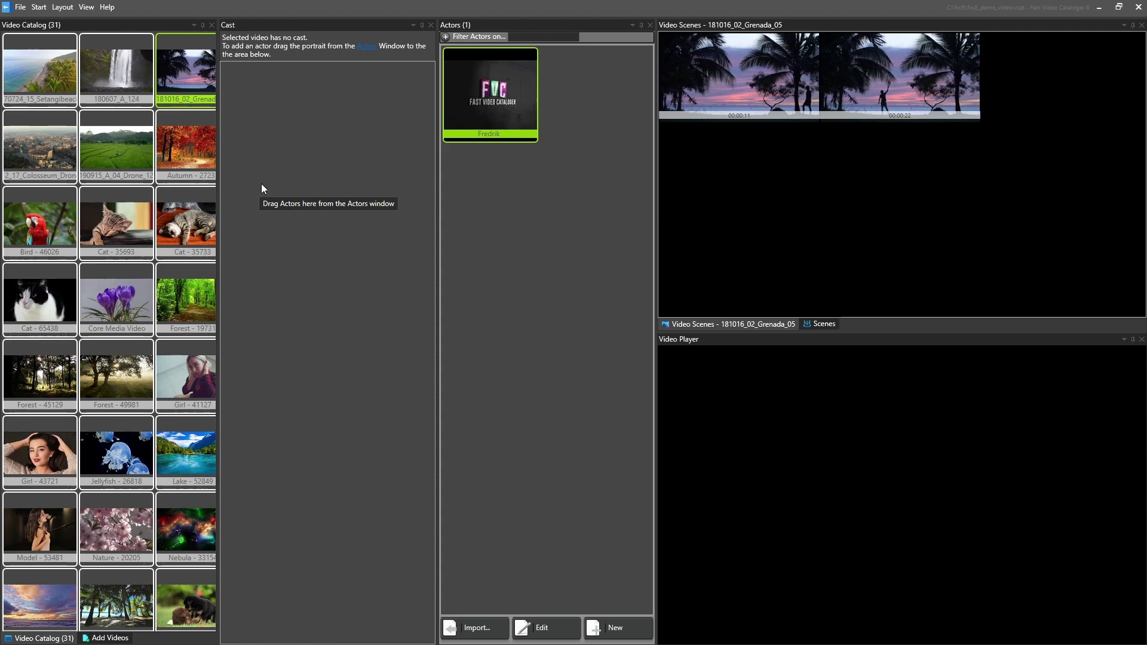
pyautogui.moveTo(483, 99); pyautogui.dragTo(391, 222)
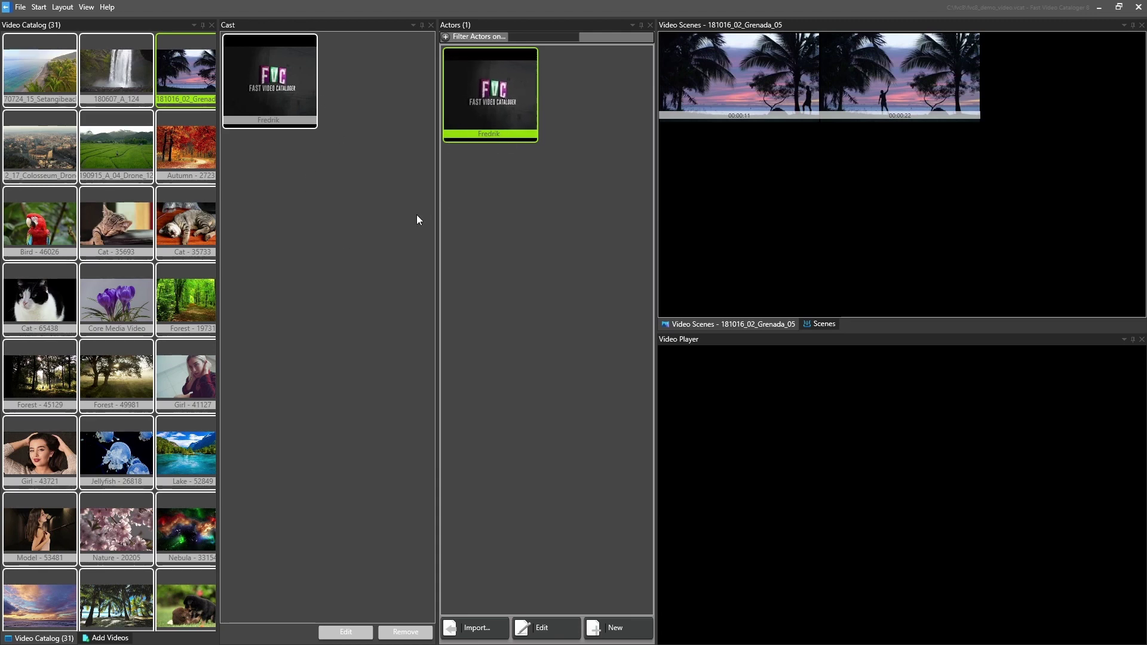
pyautogui.click(119, 82)
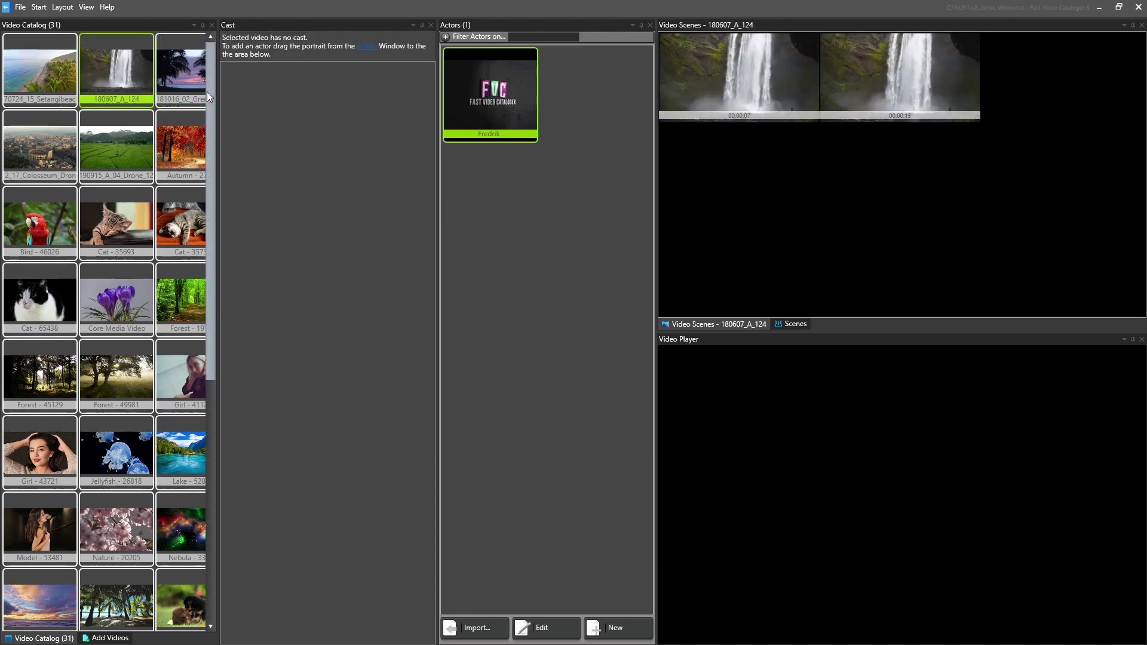
pyautogui.click(189, 81)
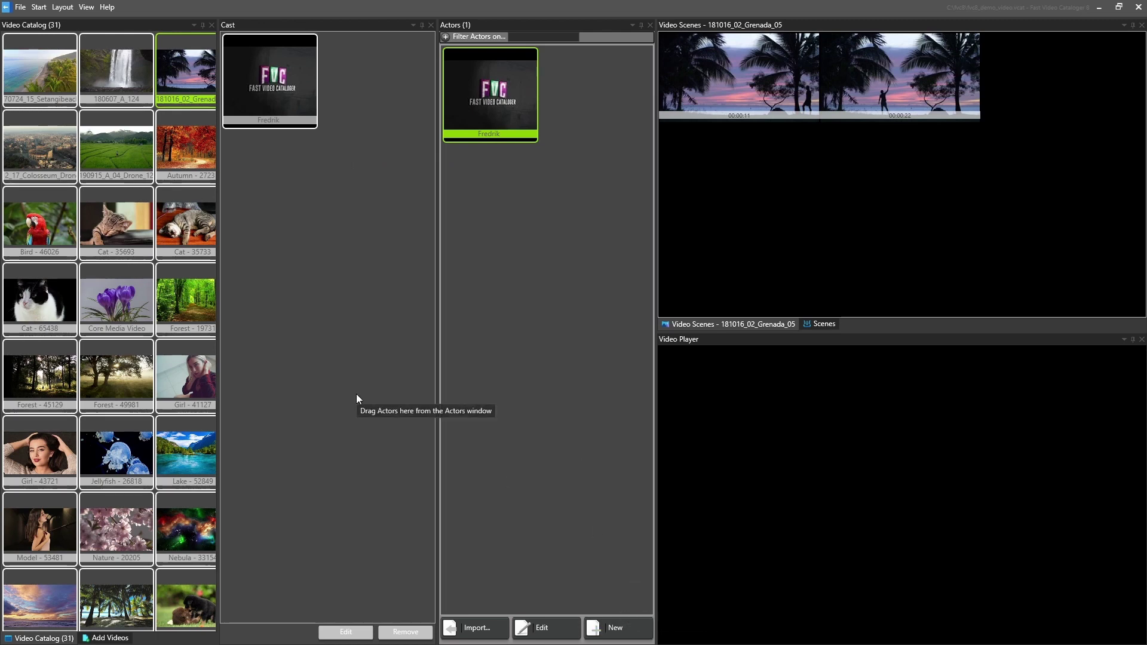
# Step: Create an actor with the first scene of the Cat - 35693 video as portrait, first name Nisse and bio "the cat"
pyautogui.click(108, 214)
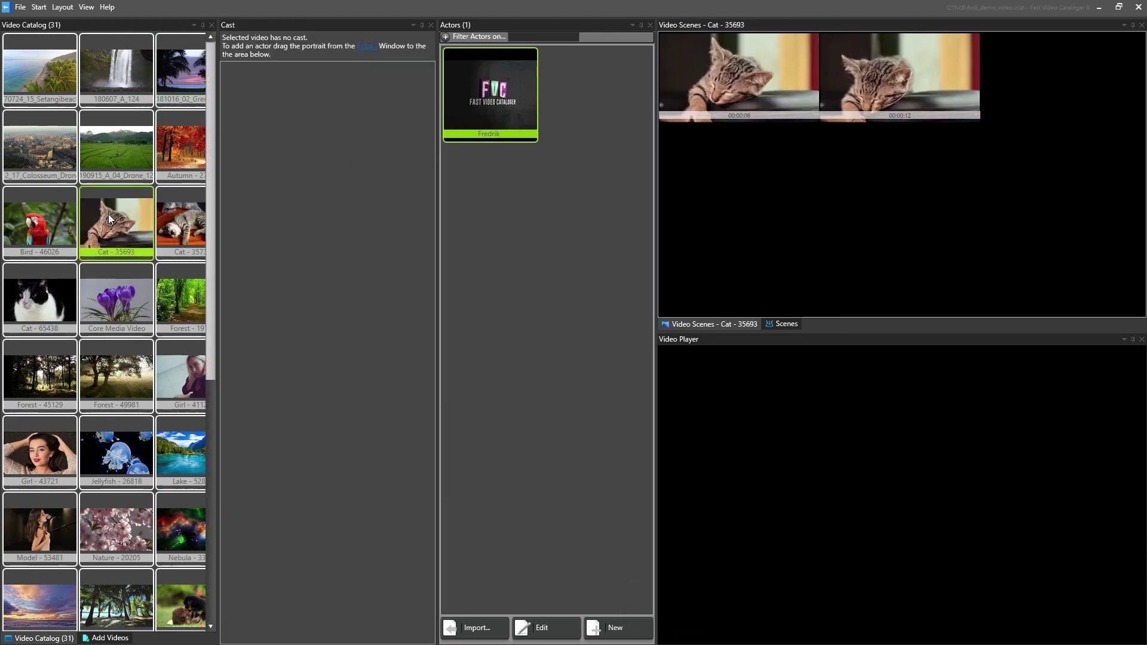
pyautogui.rightClick(751, 73)
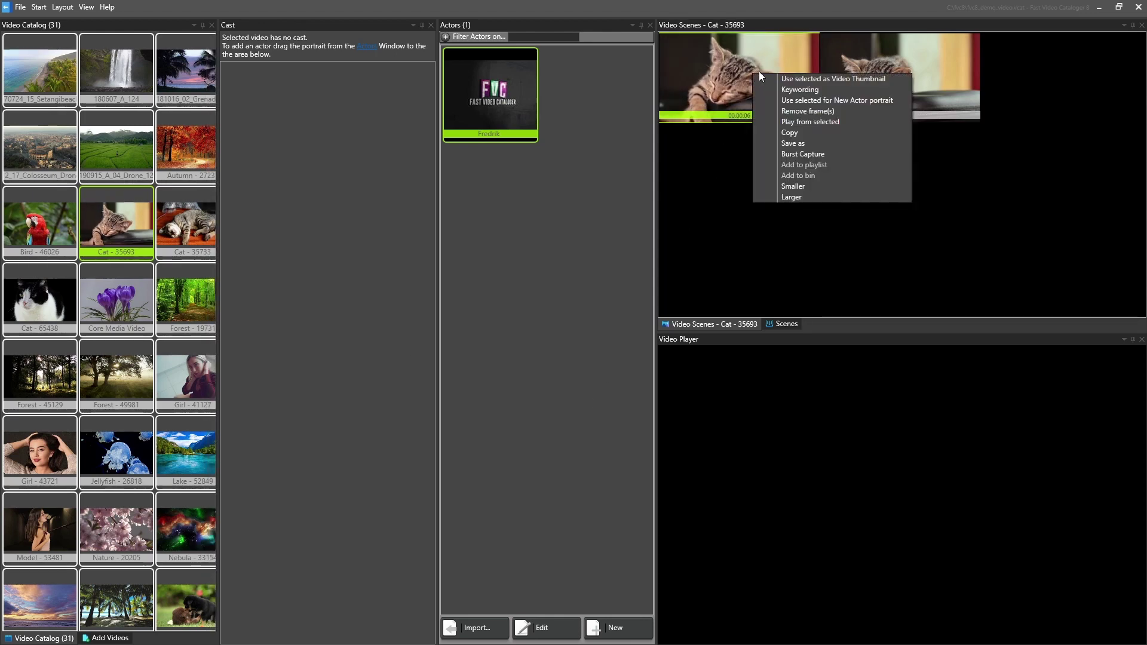
pyautogui.click(846, 100)
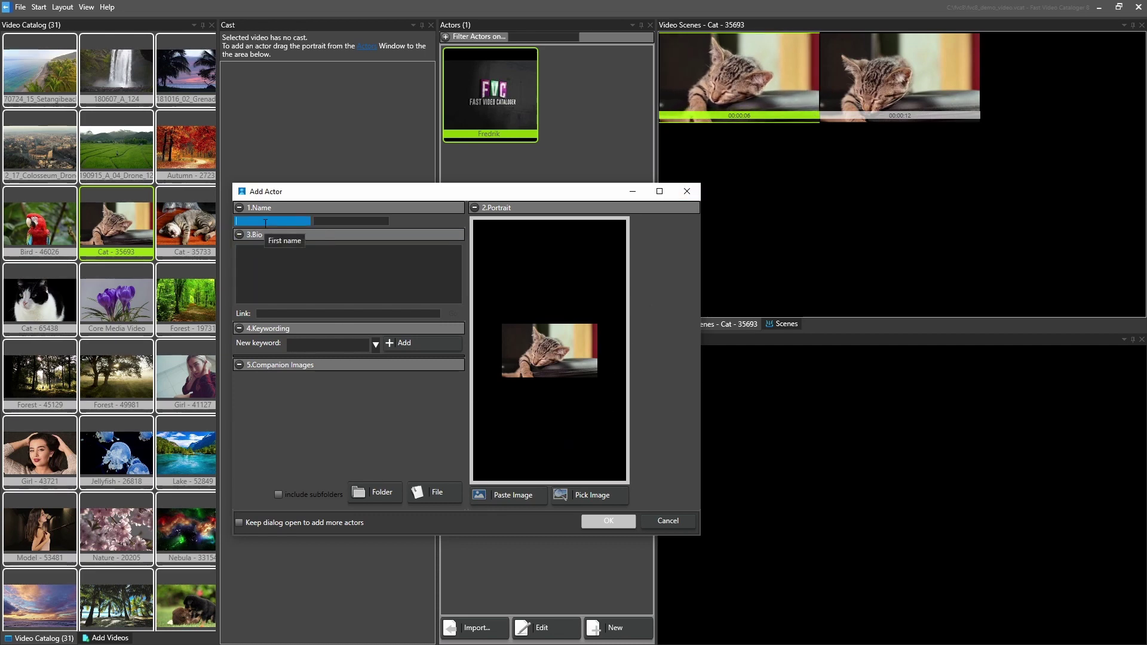
pyautogui.write('nis')
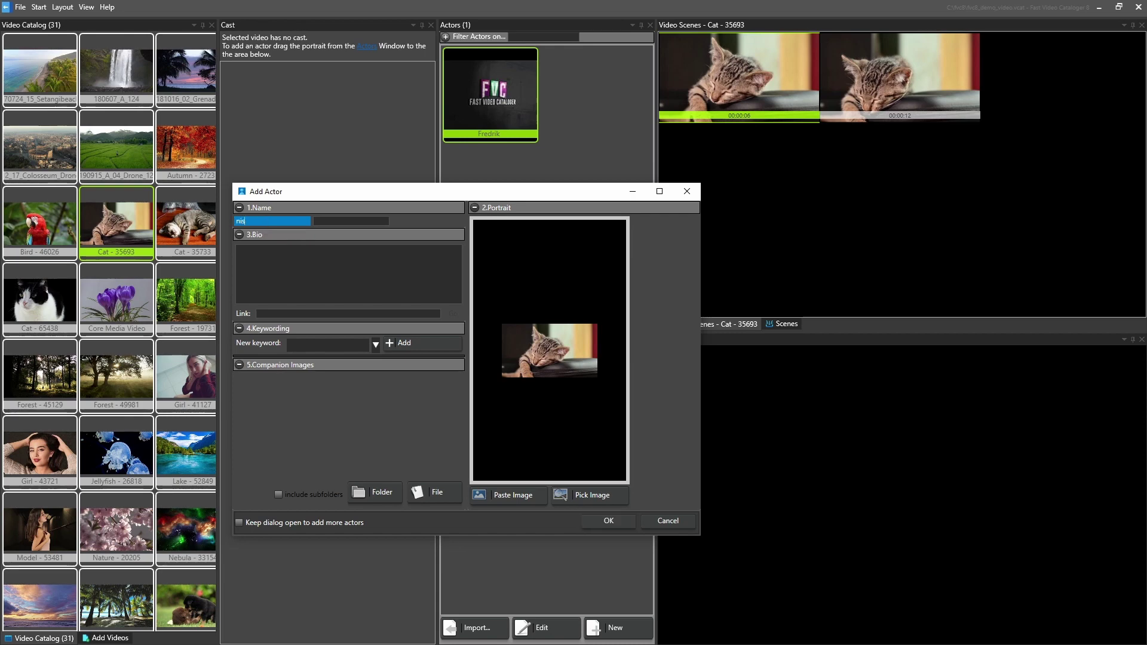
pyautogui.write('se')
pyautogui.click(317, 260)
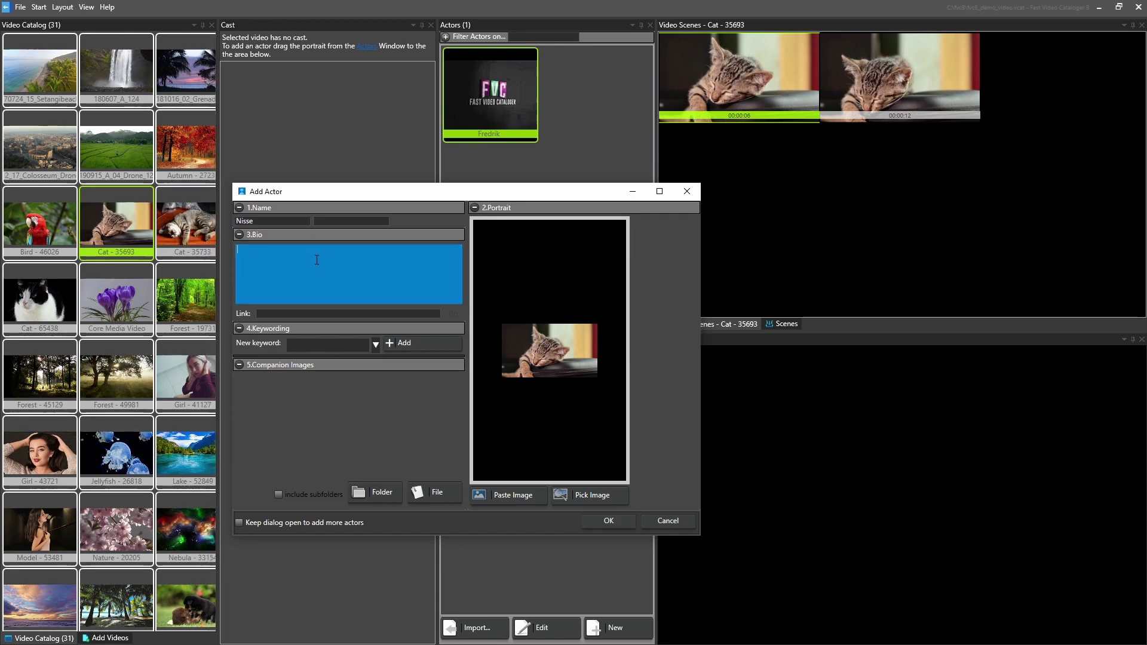
pyautogui.write('the cat')
pyautogui.click(608, 521)
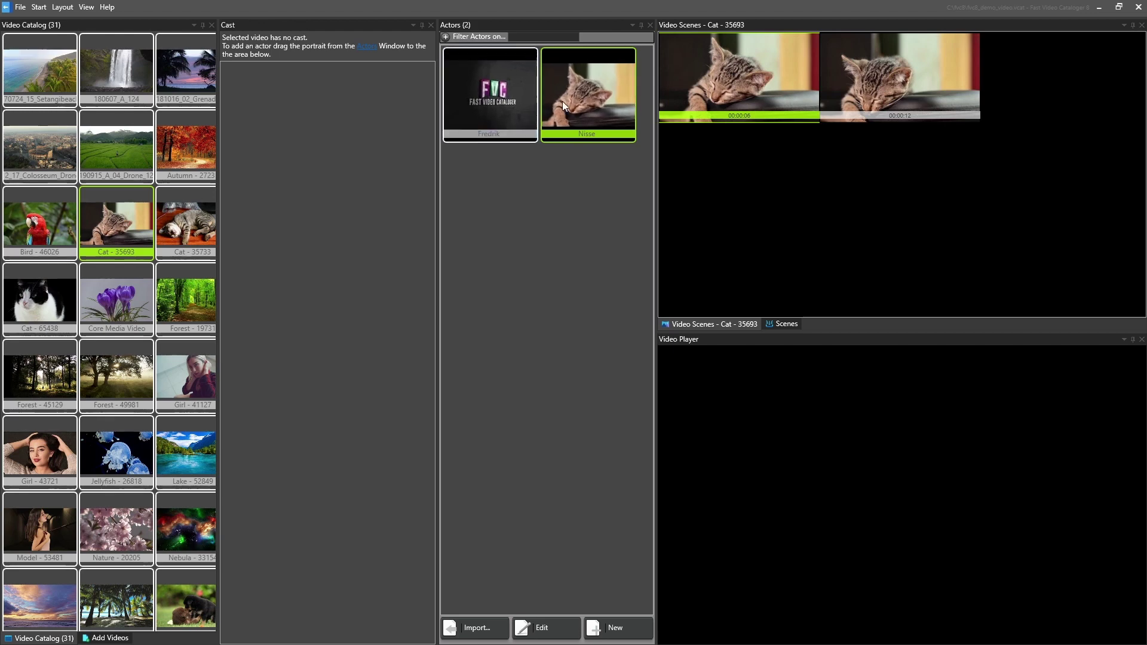
# Step: Add the cat actor Nisse to the casts of the Cat - 35693 and Cat - 35733 videos
pyautogui.click(523, 132)
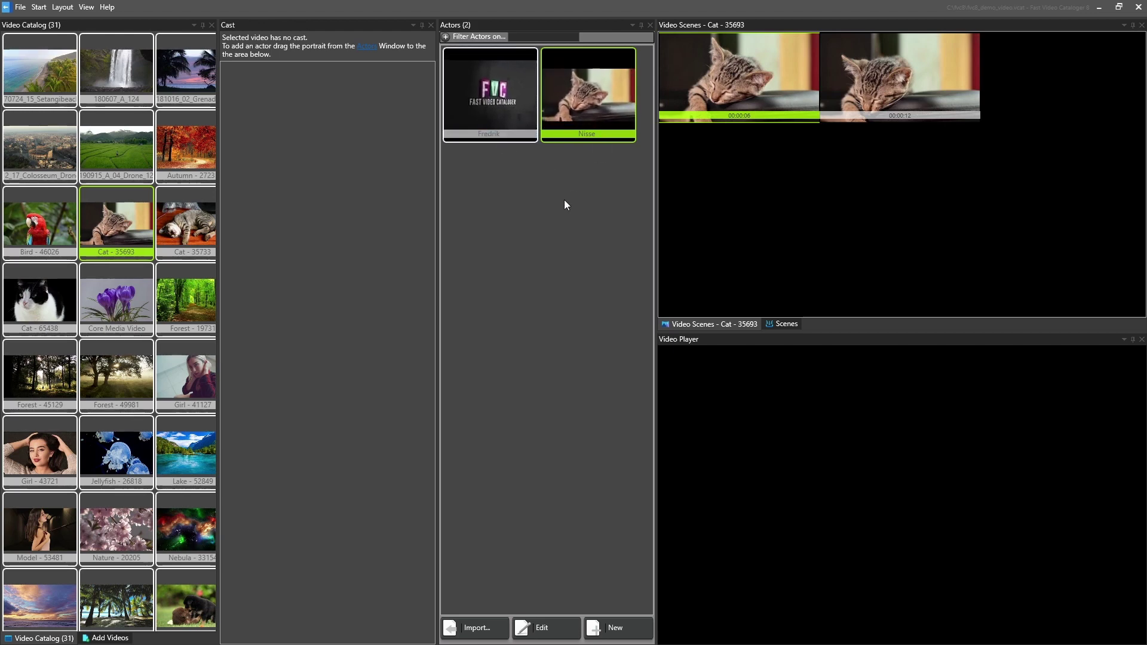
pyautogui.moveTo(586, 88); pyautogui.dragTo(278, 122)
pyautogui.click(180, 209)
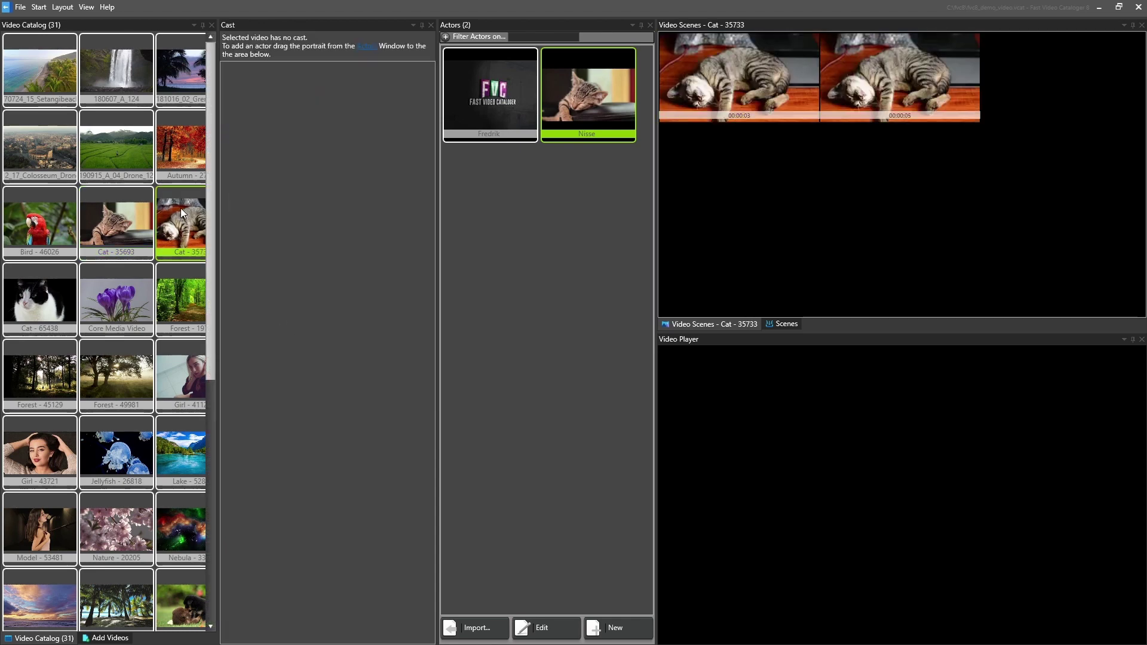
pyautogui.moveTo(573, 90); pyautogui.dragTo(307, 254)
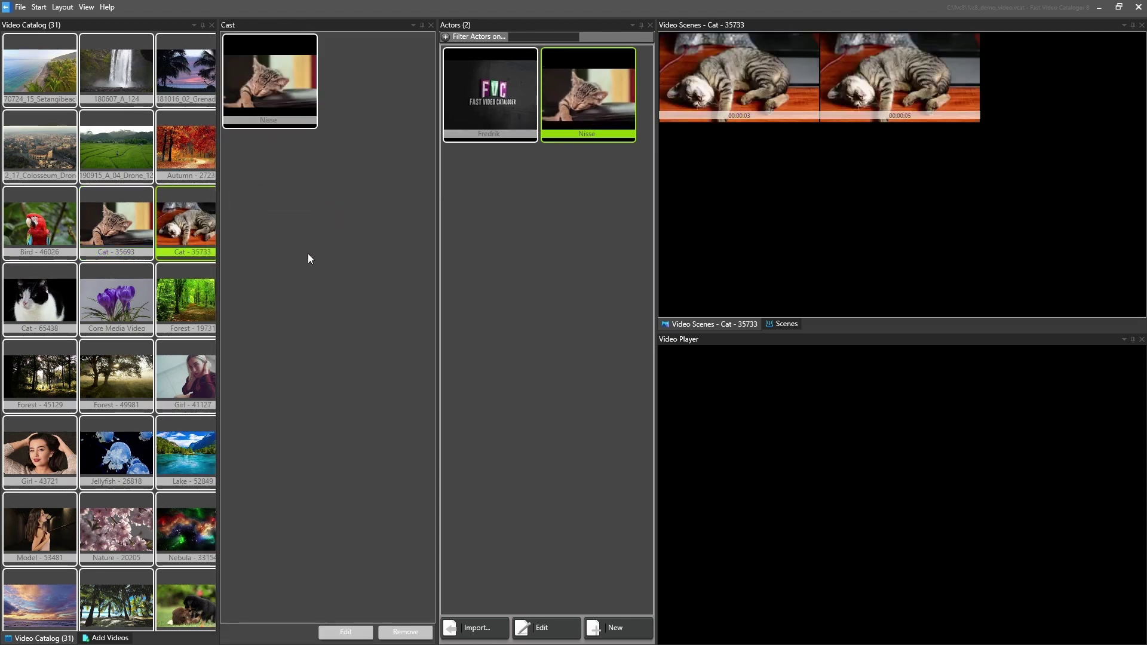
# Step: Check the casts of the Cat - 35693, Cat - 35733 and 181016_02_Grenada_05 videos
pyautogui.click(123, 227)
pyautogui.click(170, 229)
pyautogui.click(135, 232)
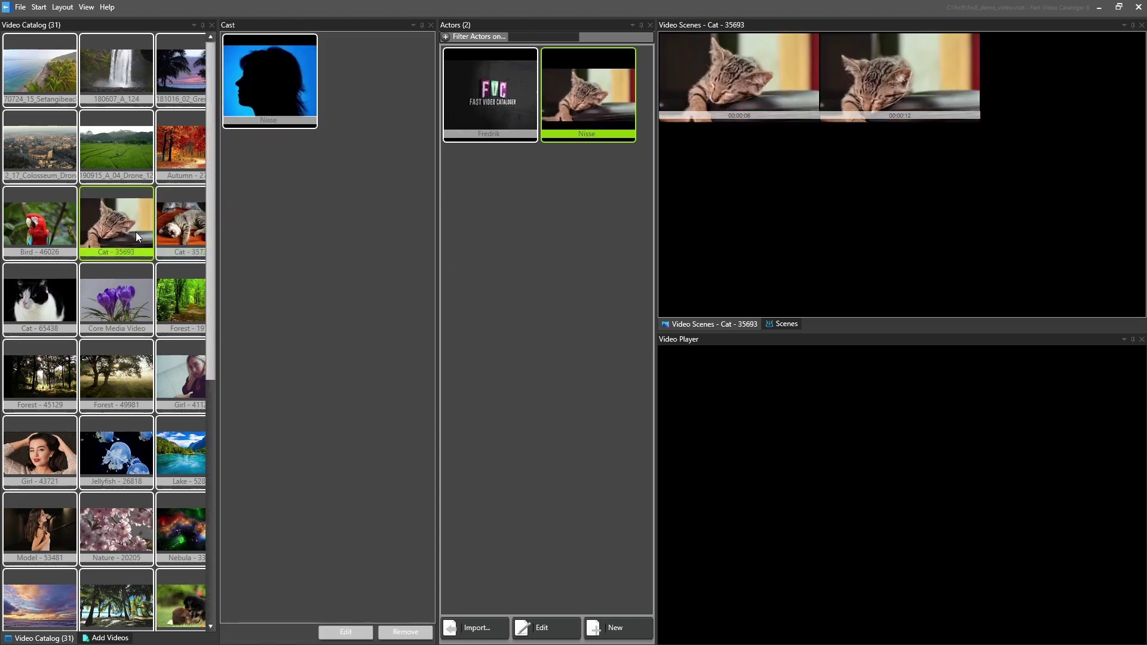
pyautogui.click(170, 71)
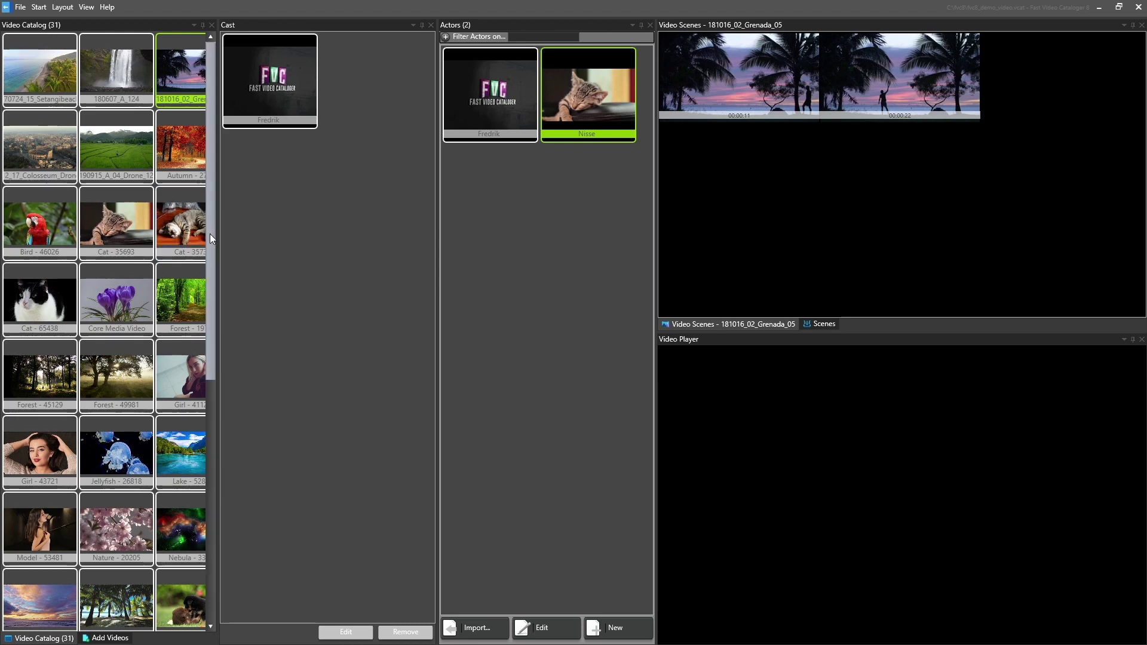
# Step: Show the Web window and go to the Support page of videocataloger.com
pyautogui.click(89, 7)
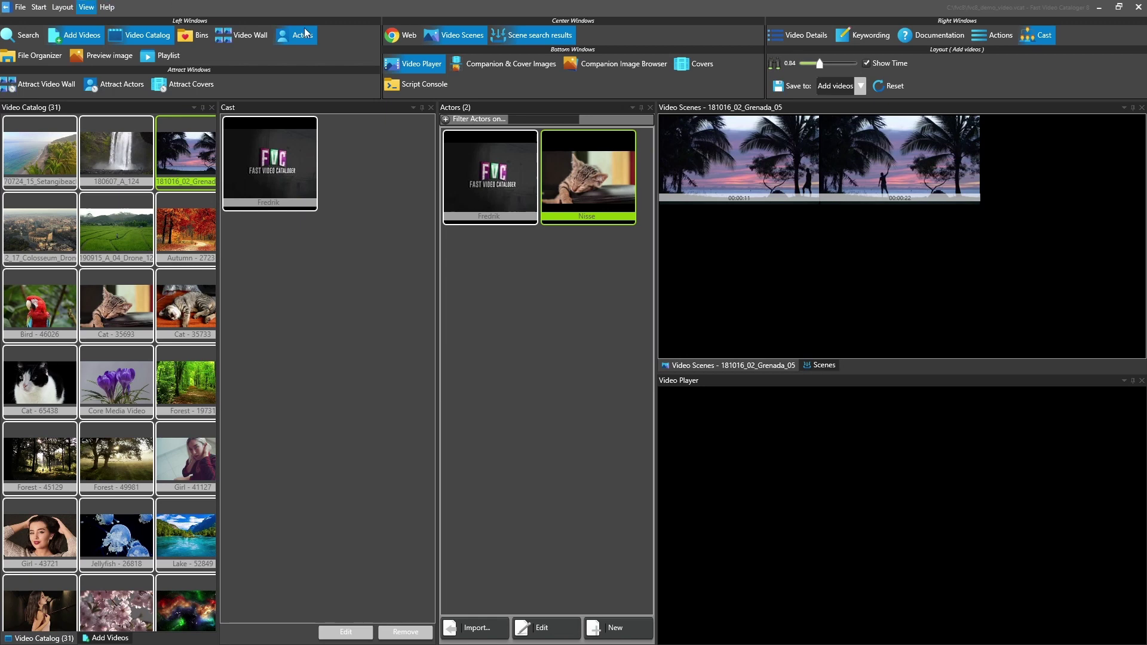
pyautogui.click(404, 35)
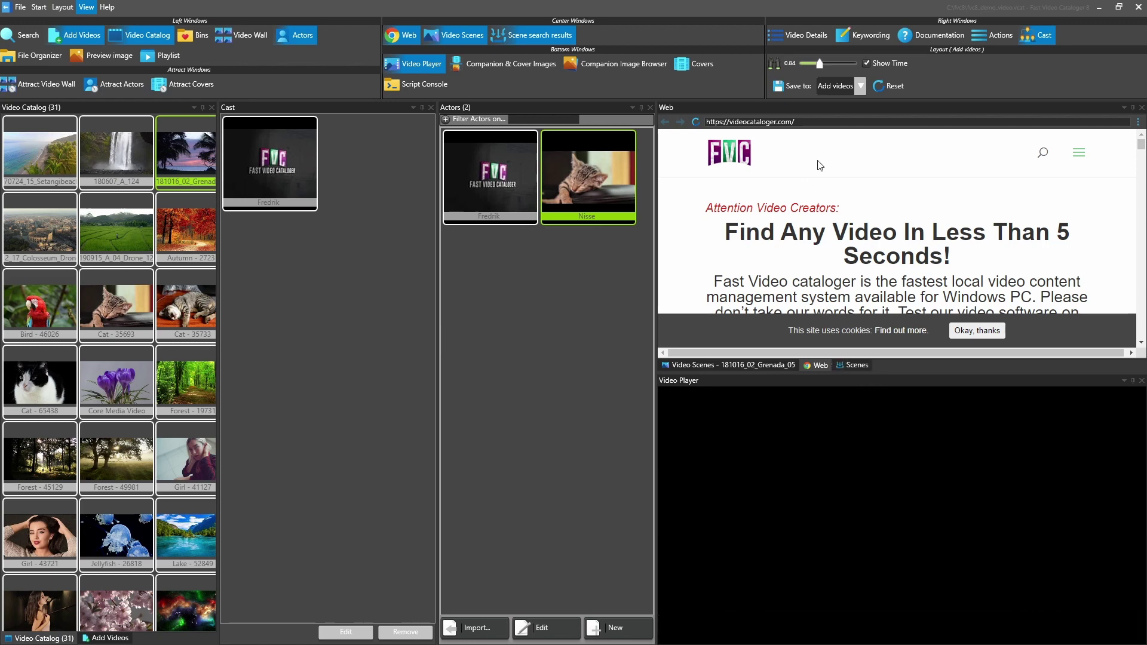
pyautogui.click(1079, 153)
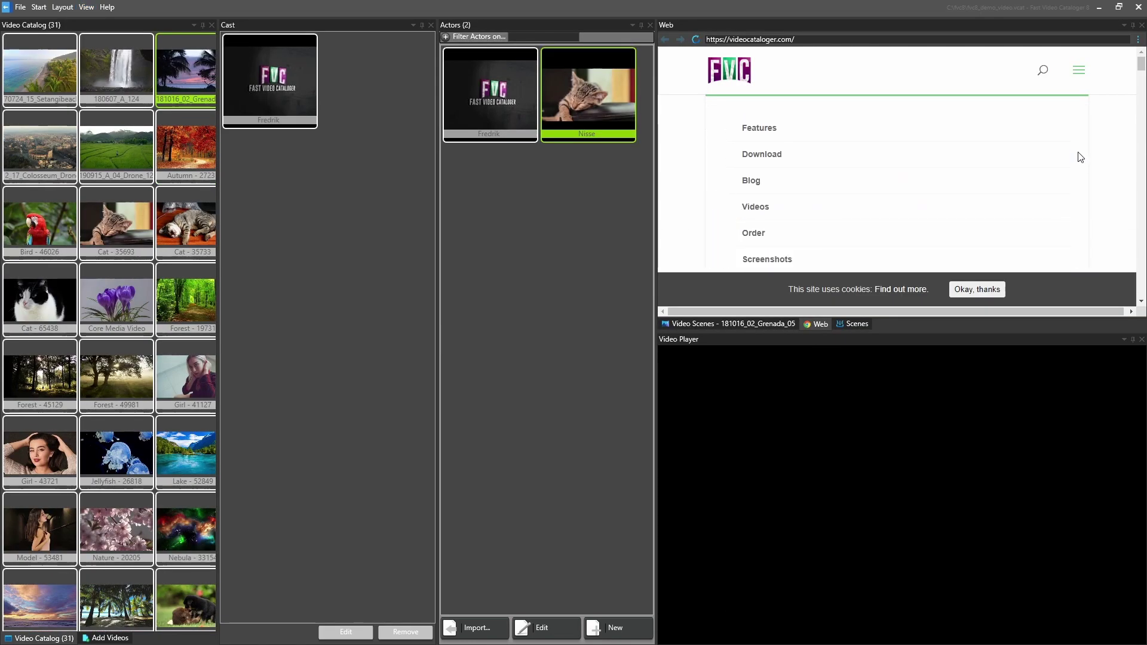
pyautogui.scroll(-3, 771, 174)
pyautogui.scroll(1, 767, 173)
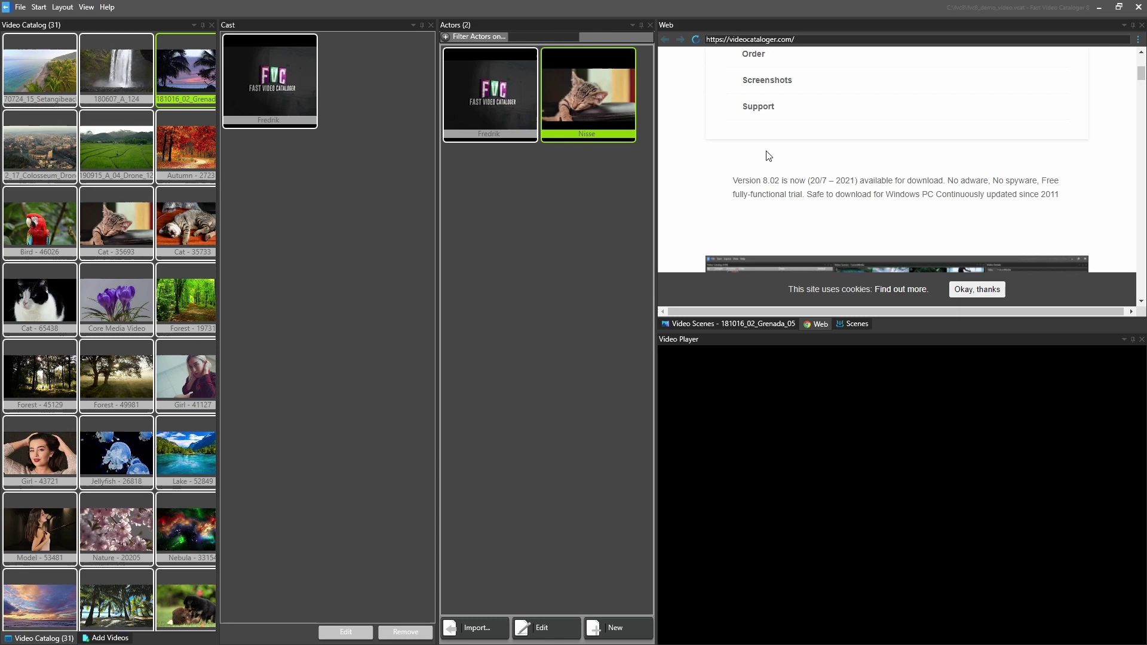
pyautogui.click(762, 104)
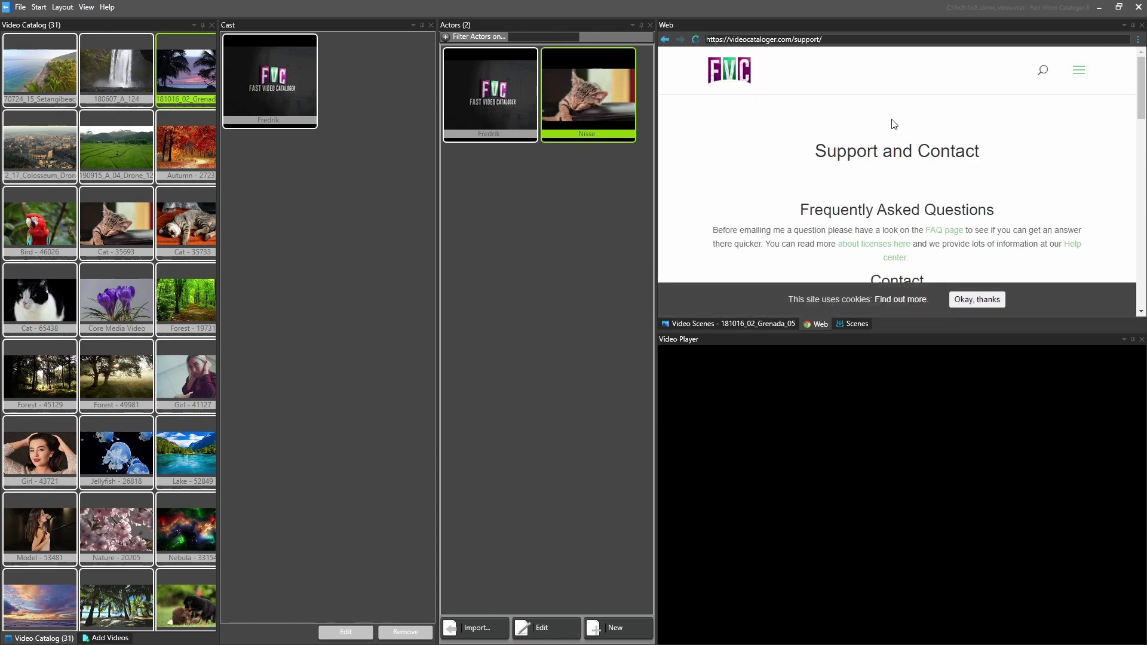
# Step: Save the upper founder photo on the Support page as an actor portrait in the fvc8 folder
pyautogui.scroll(-2, 890, 126)
pyautogui.scroll(-4, 883, 144)
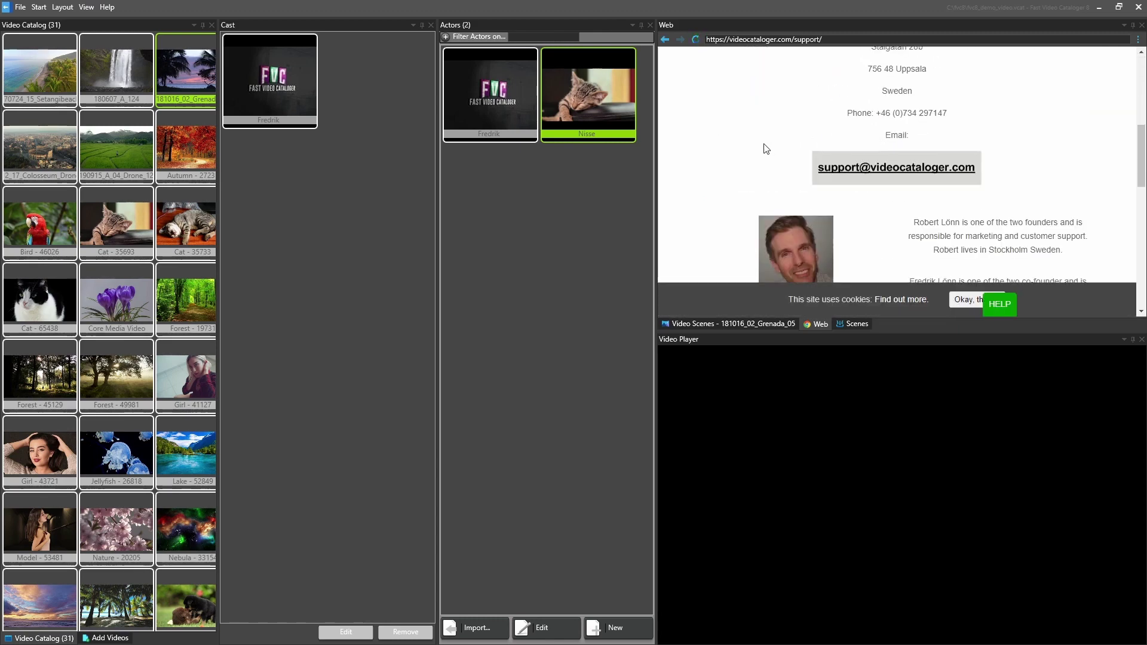
pyautogui.scroll(-1, 763, 146)
pyautogui.rightClick(790, 181)
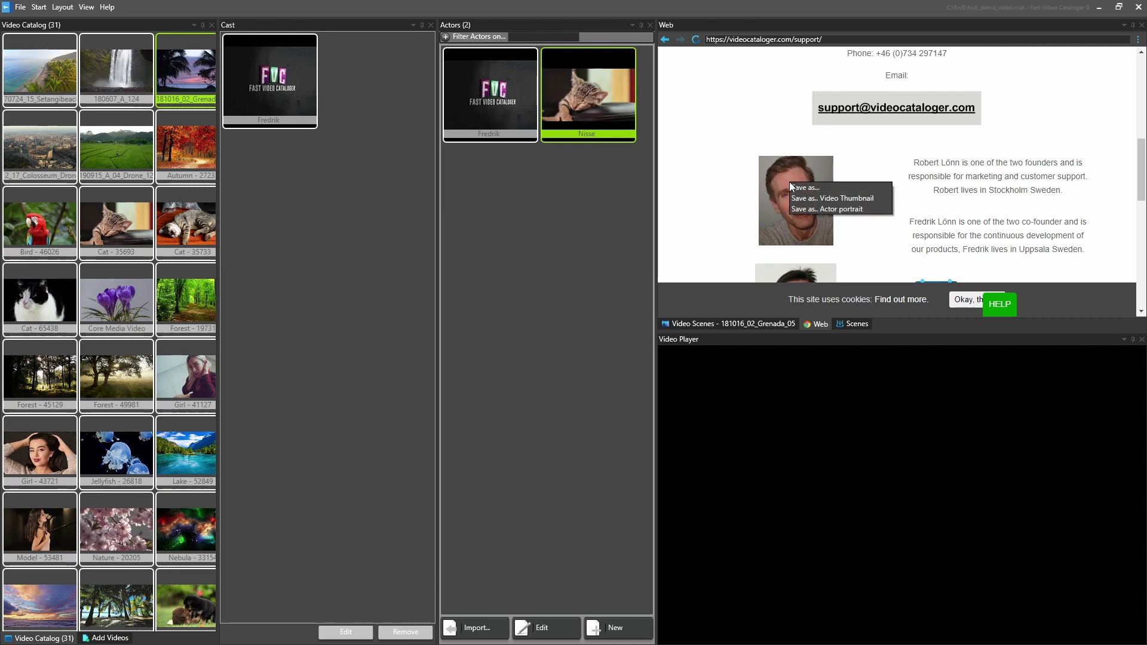
pyautogui.click(828, 211)
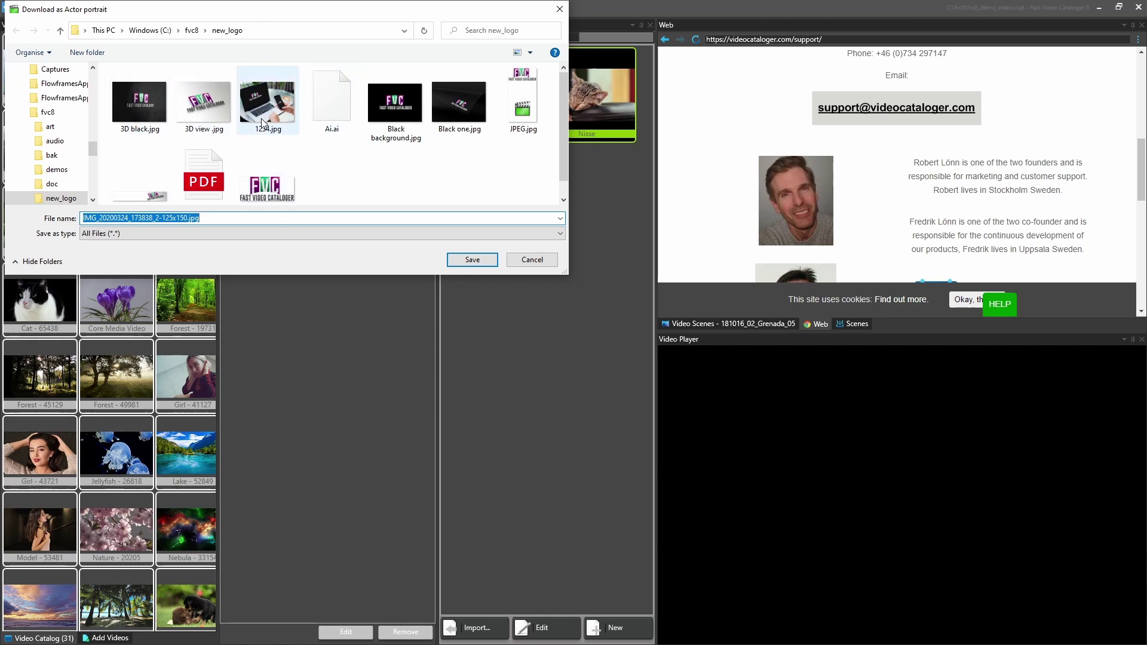
pyautogui.moveTo(294, 15); pyautogui.dragTo(448, 120)
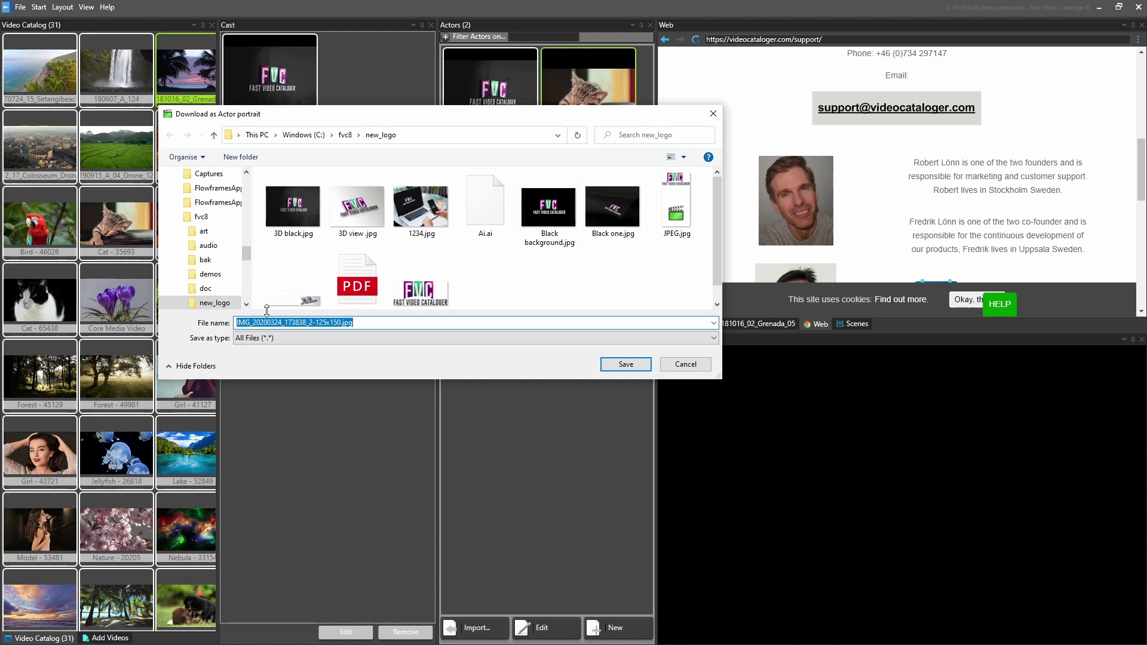
pyautogui.click(344, 135)
pyautogui.click(633, 366)
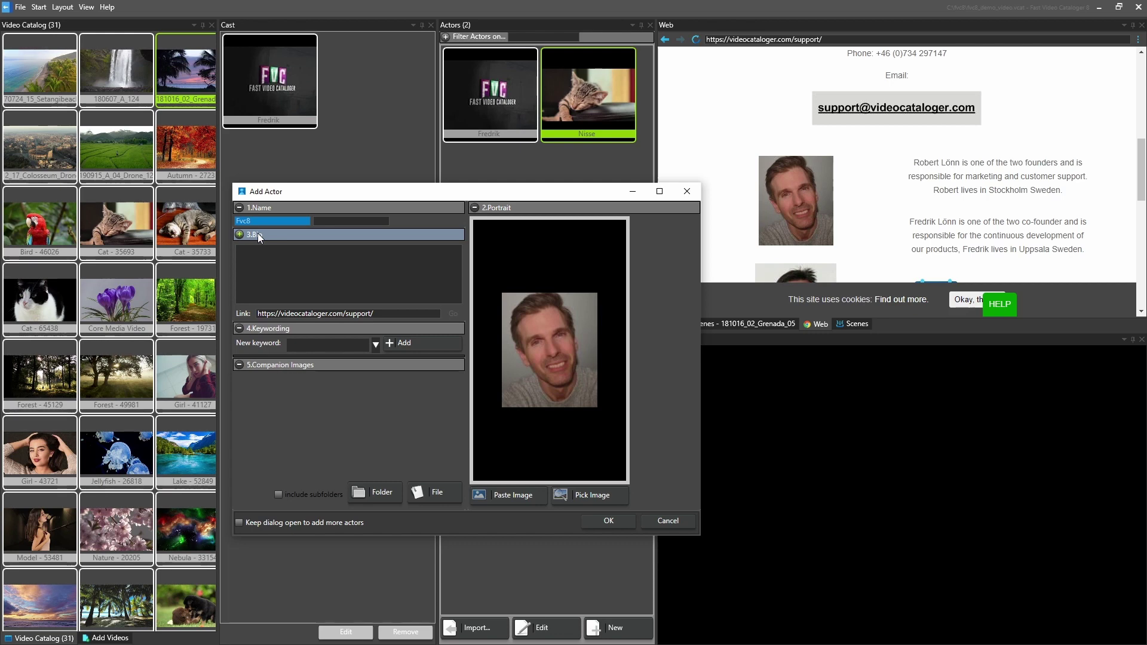
# Step: Enter the founder's first name for the new actor, save the actor and add him to the cast of Core Media Video
pyautogui.write('Robert')
pyautogui.press('Tab')
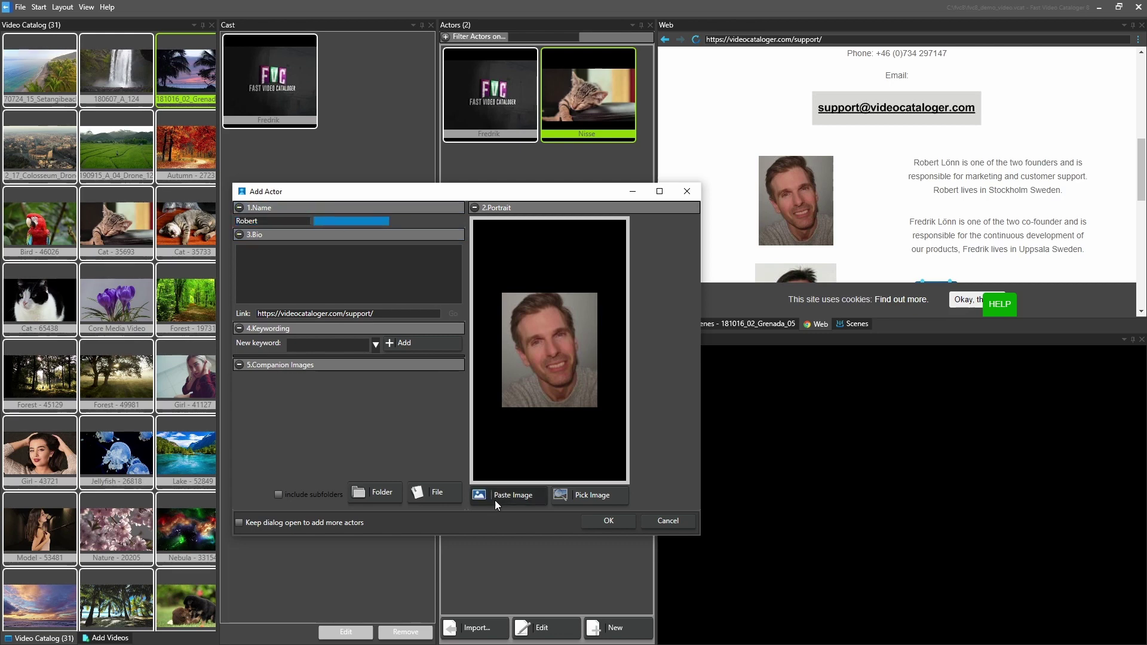
pyautogui.click(592, 521)
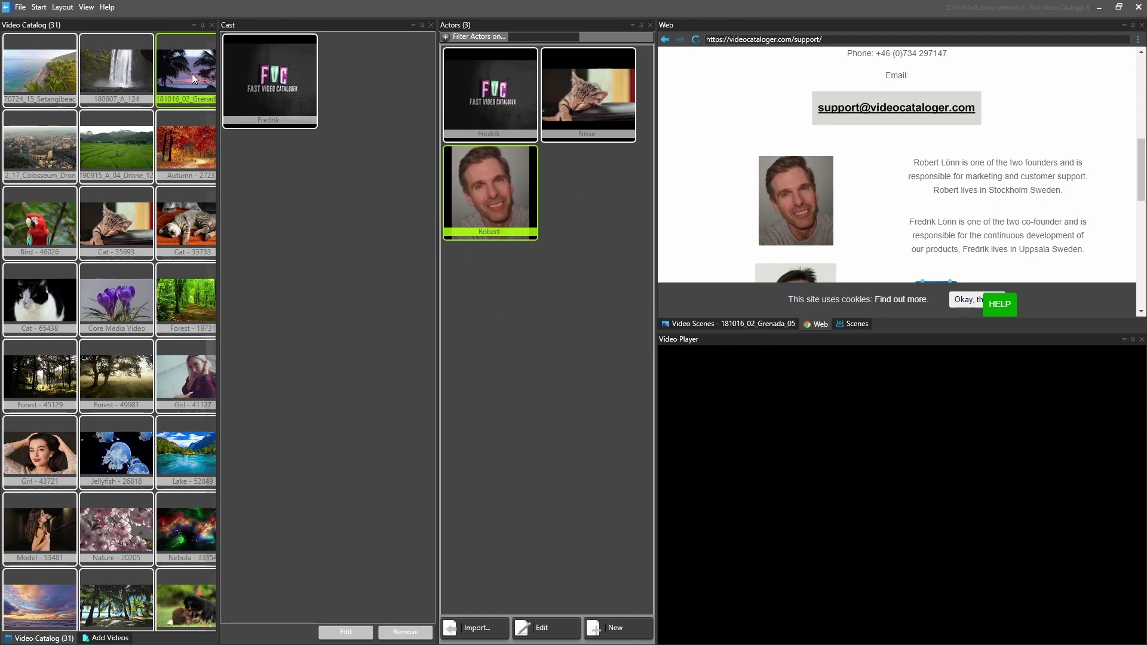
pyautogui.click(111, 290)
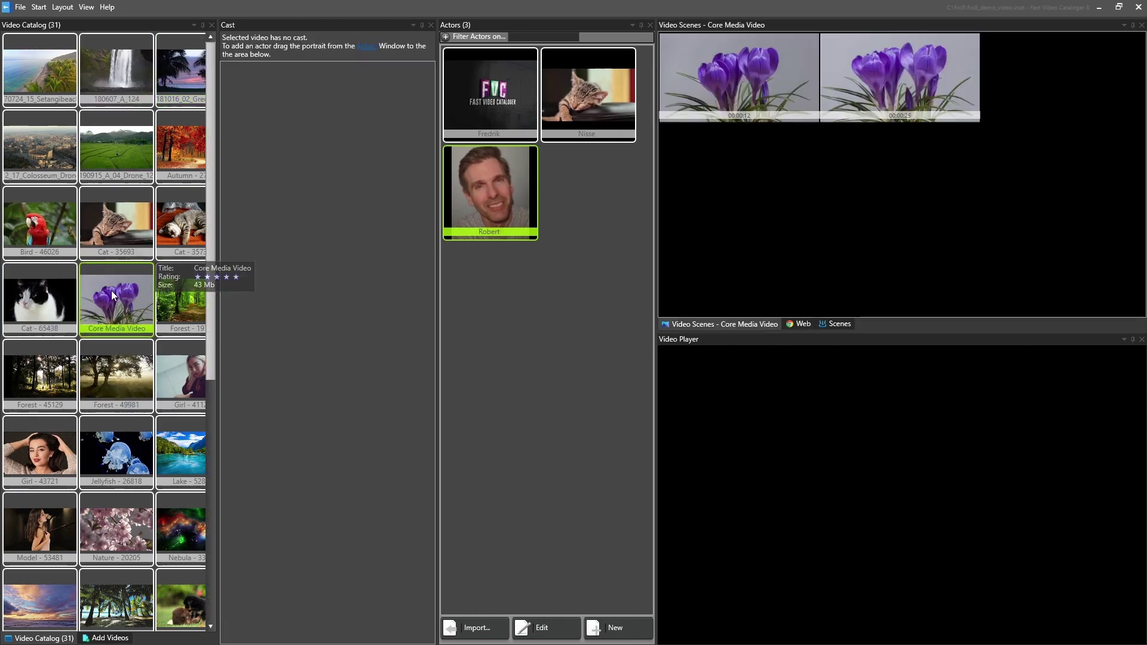
pyautogui.moveTo(475, 190); pyautogui.dragTo(336, 257)
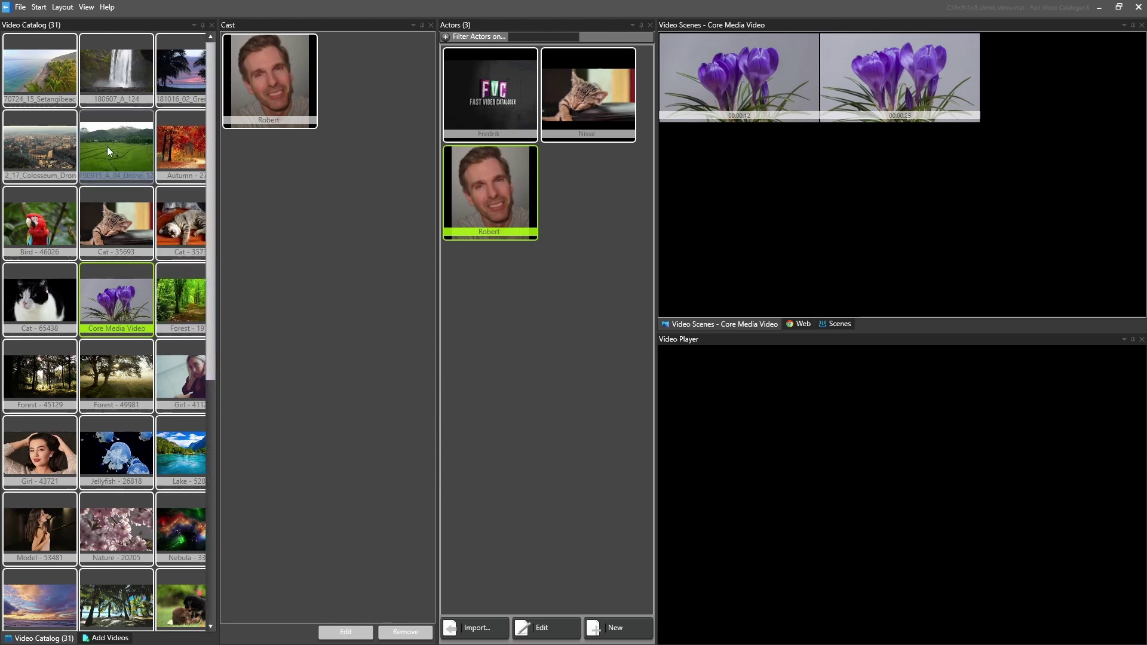
# Step: Show the Search window and dock the Video Catalog window directly below it
pyautogui.click(87, 6)
pyautogui.click(28, 34)
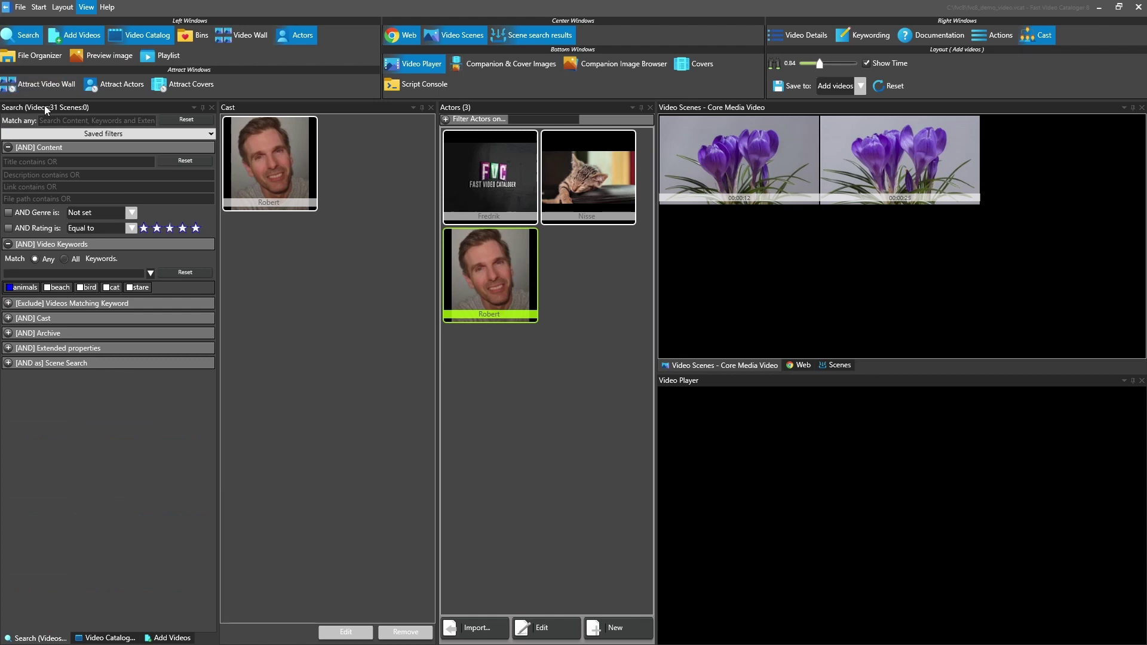
pyautogui.moveTo(44, 105); pyautogui.dragTo(187, 374)
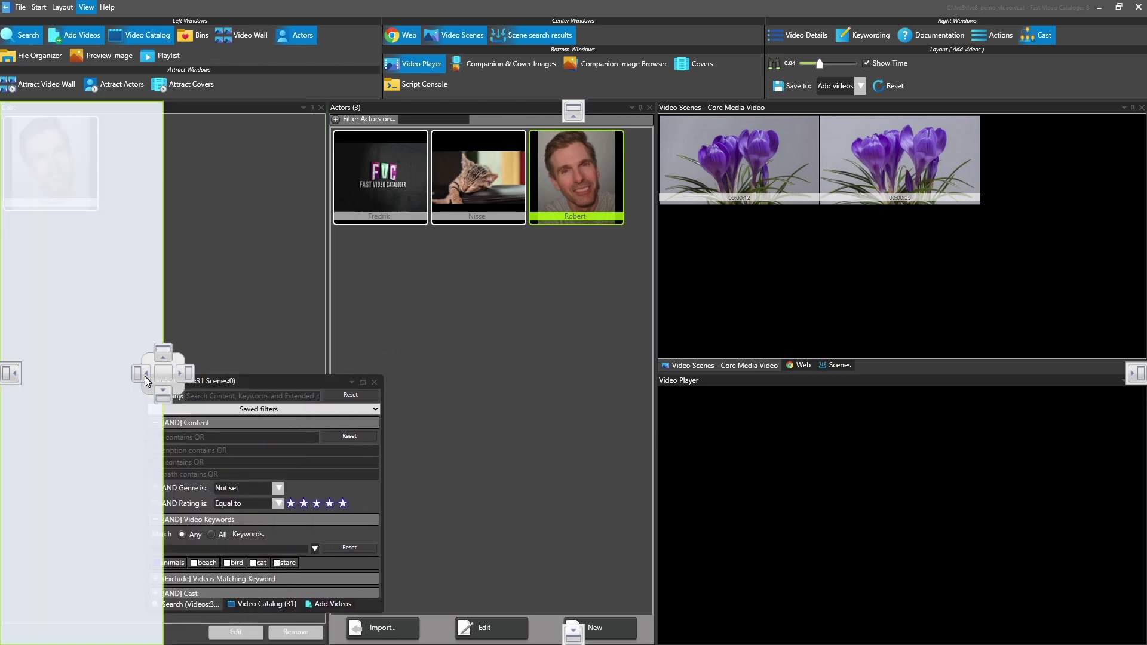
pyautogui.moveTo(111, 638); pyautogui.dragTo(108, 390)
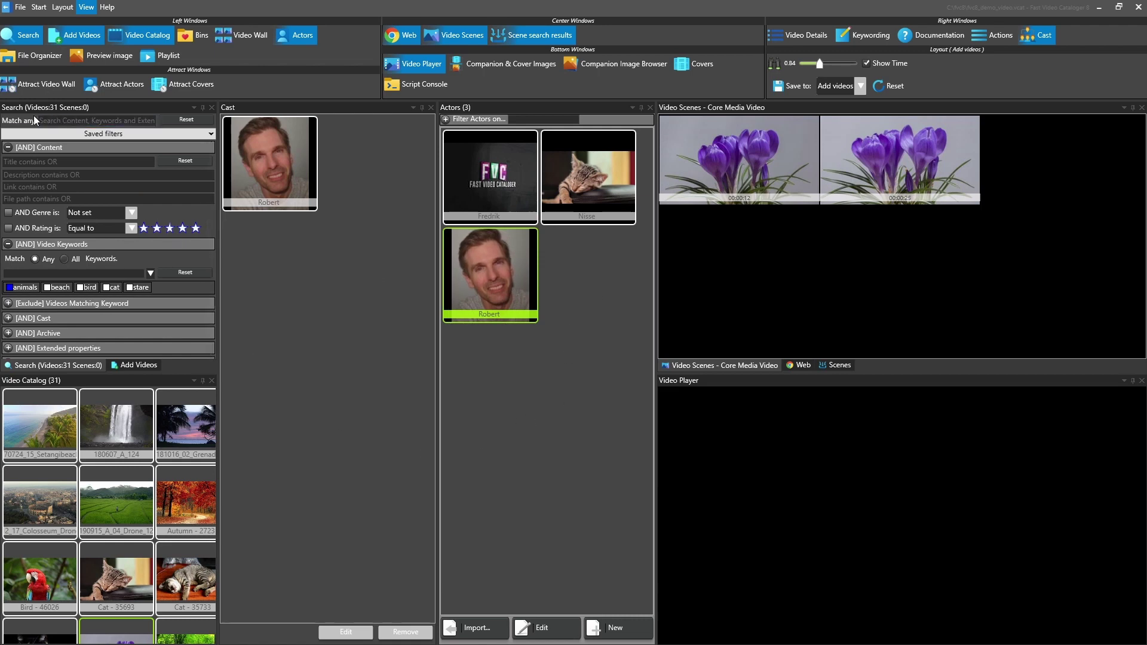
# Step: Collapse the Content and Video Keywords filters and search the catalog for videos with the founder actor in their cast
pyautogui.click(52, 147)
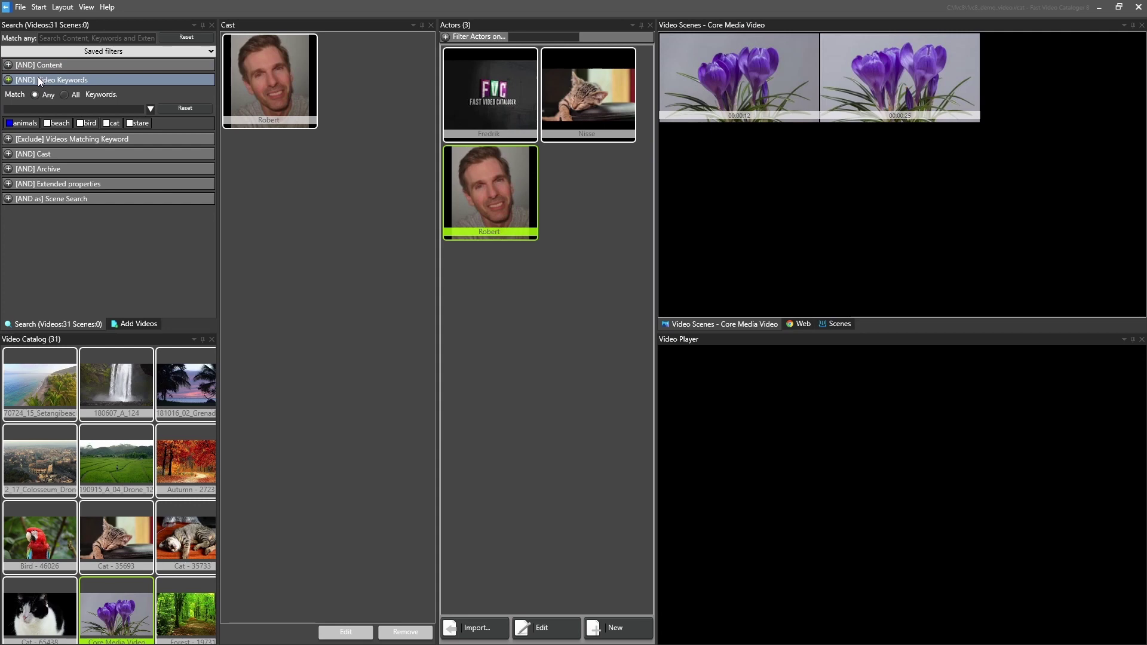
pyautogui.click(37, 78)
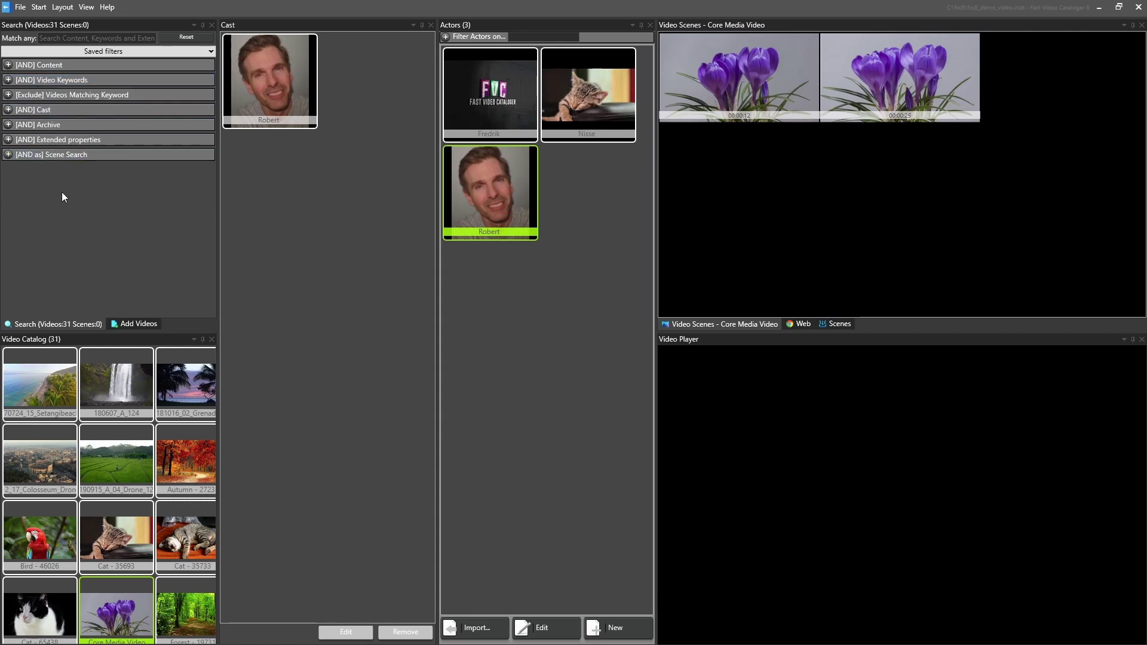
pyautogui.click(61, 109)
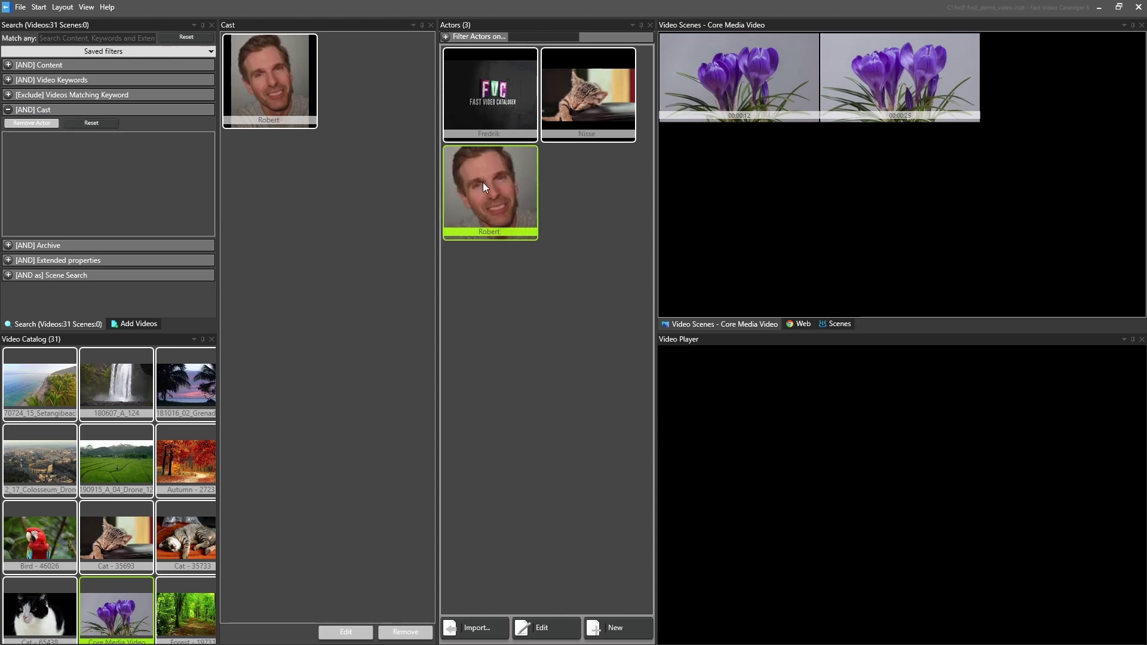
pyautogui.moveTo(484, 187); pyautogui.dragTo(171, 177)
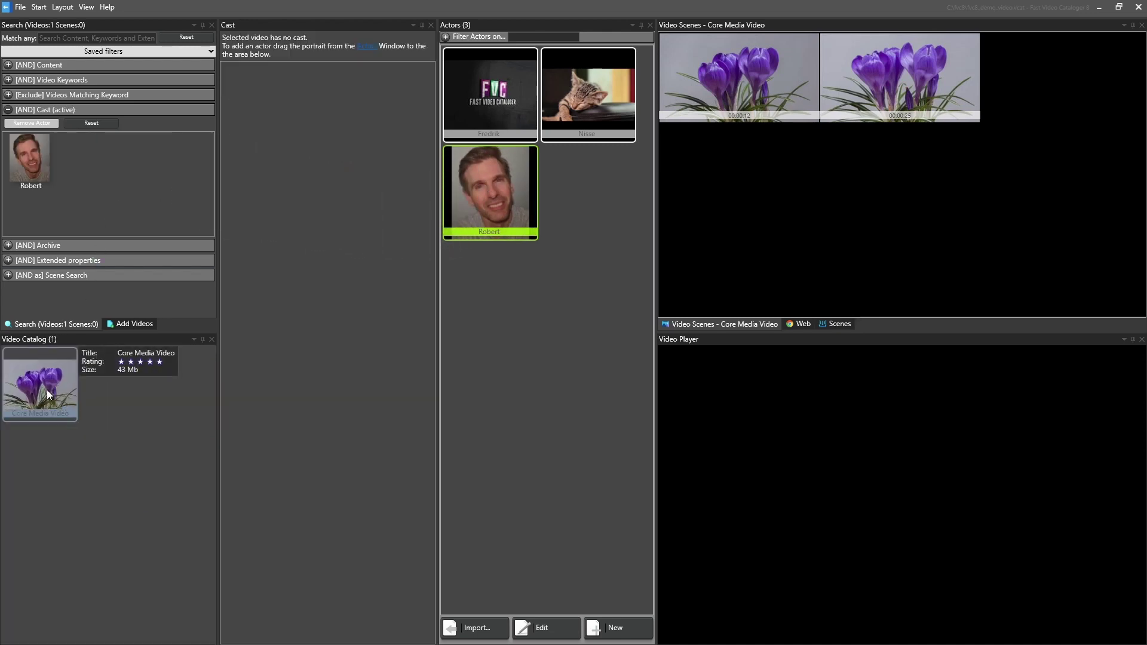
# Step: Reset the cast filter and search for videos featuring the cat actor Nisse or the actor with the Fast Video Cataloger logo portrait
pyautogui.click(99, 123)
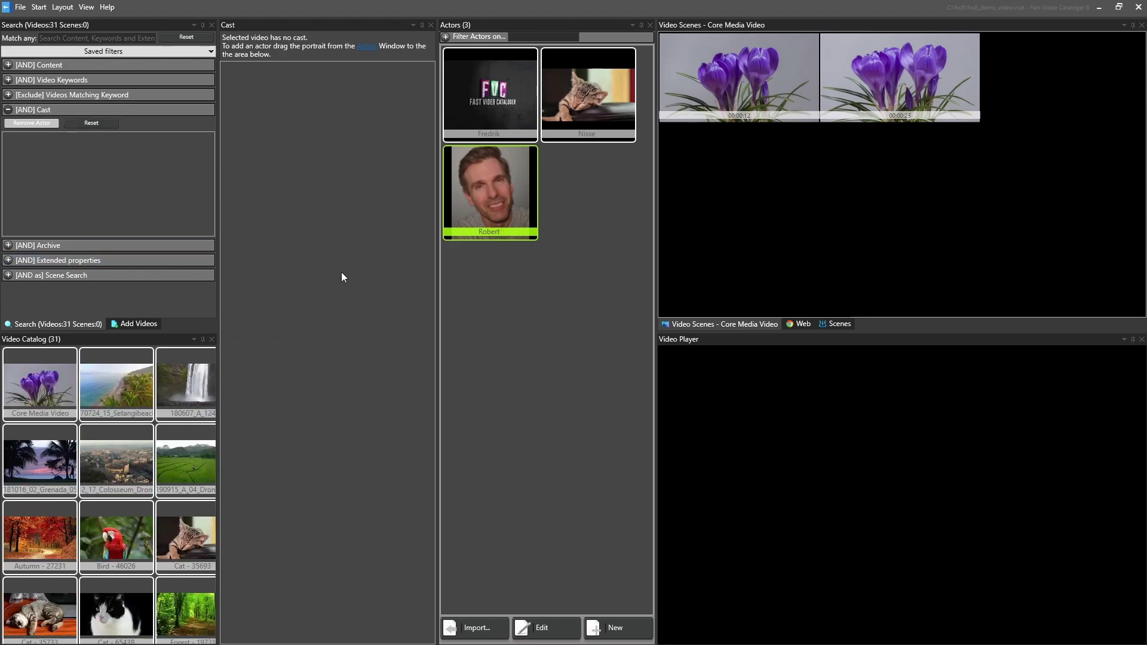
pyautogui.moveTo(571, 84); pyautogui.dragTo(134, 191)
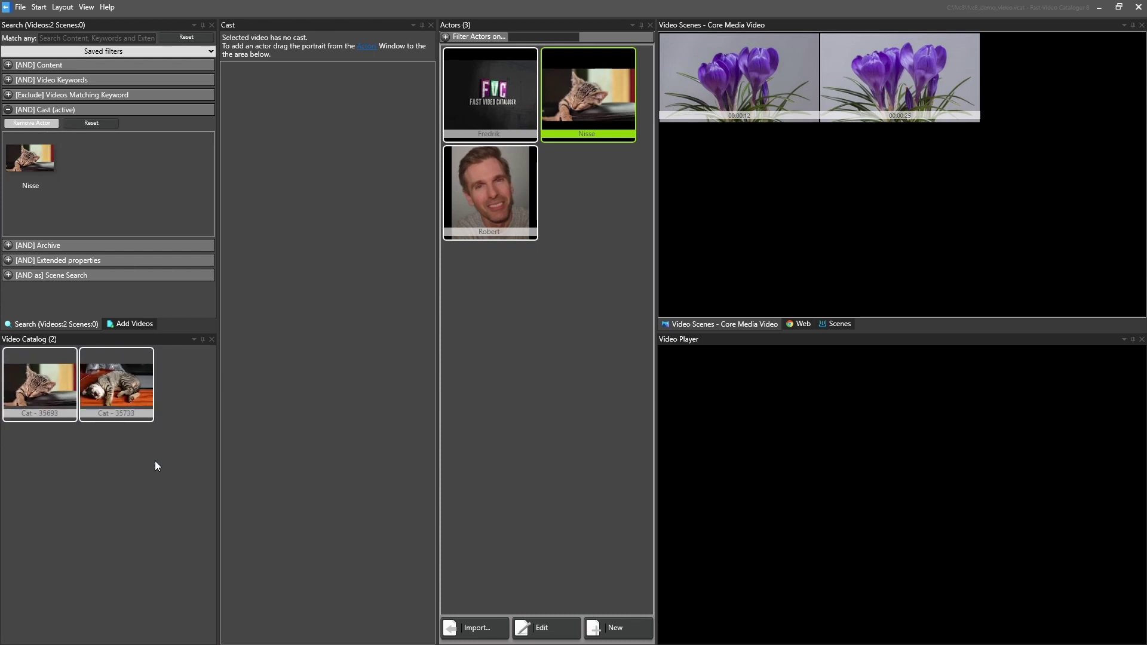
pyautogui.moveTo(476, 85); pyautogui.dragTo(164, 166)
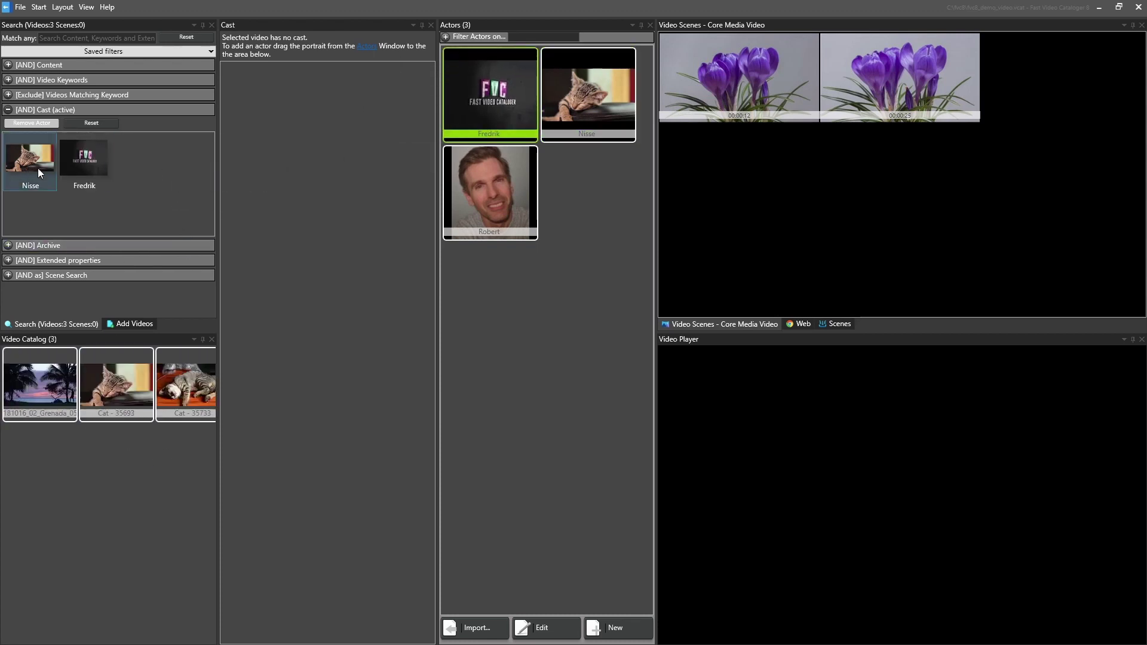